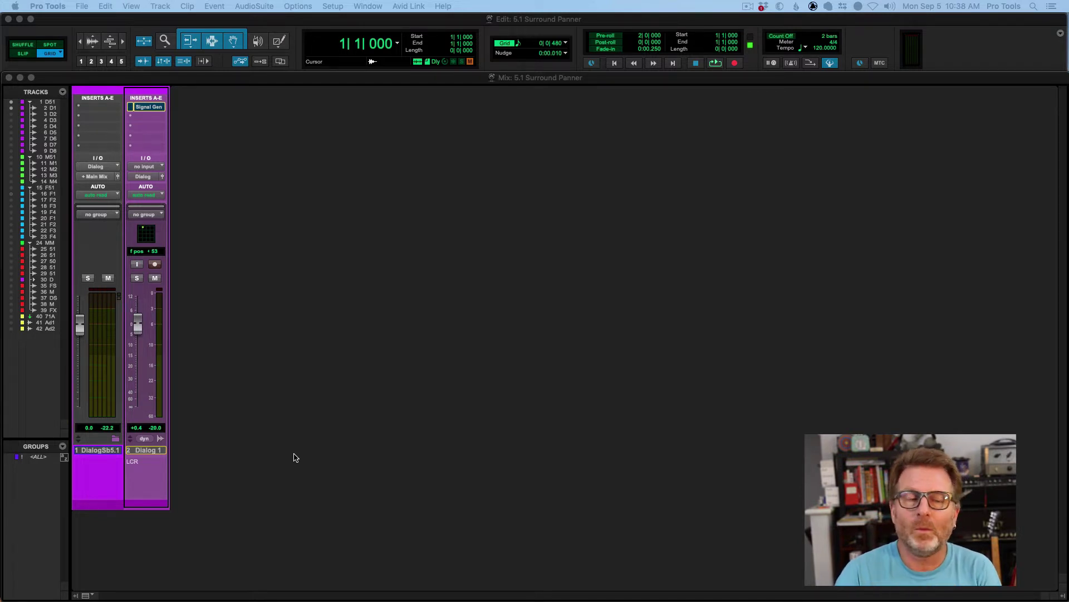
Step: Select the Dialog 1 track and route its output to the Dialog.Stereo sub-path of the Dialog bus
click(149, 451)
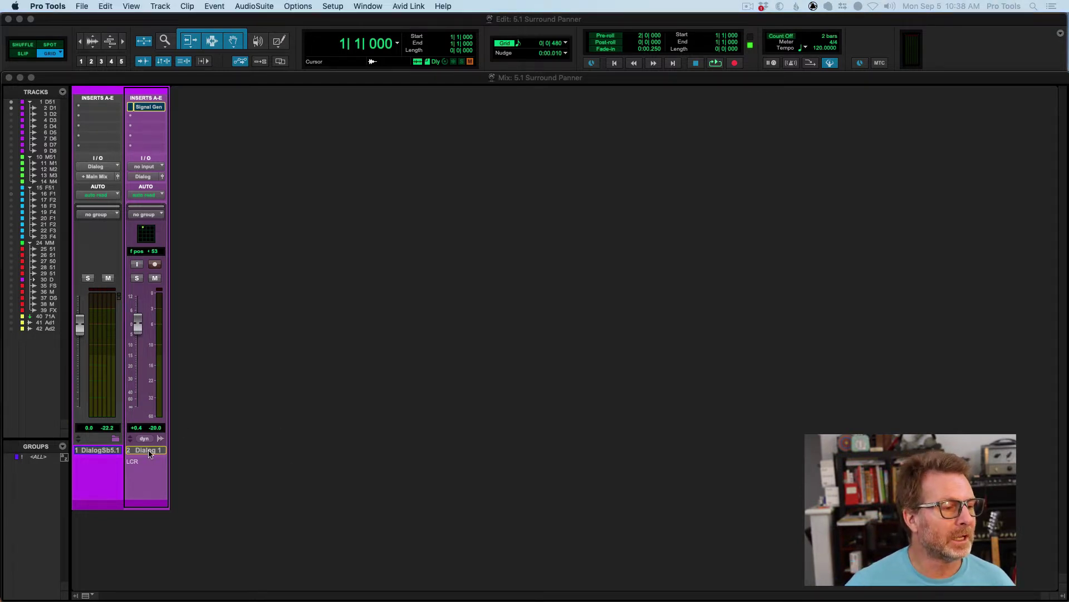
click(149, 177)
mouse_move(150, 187)
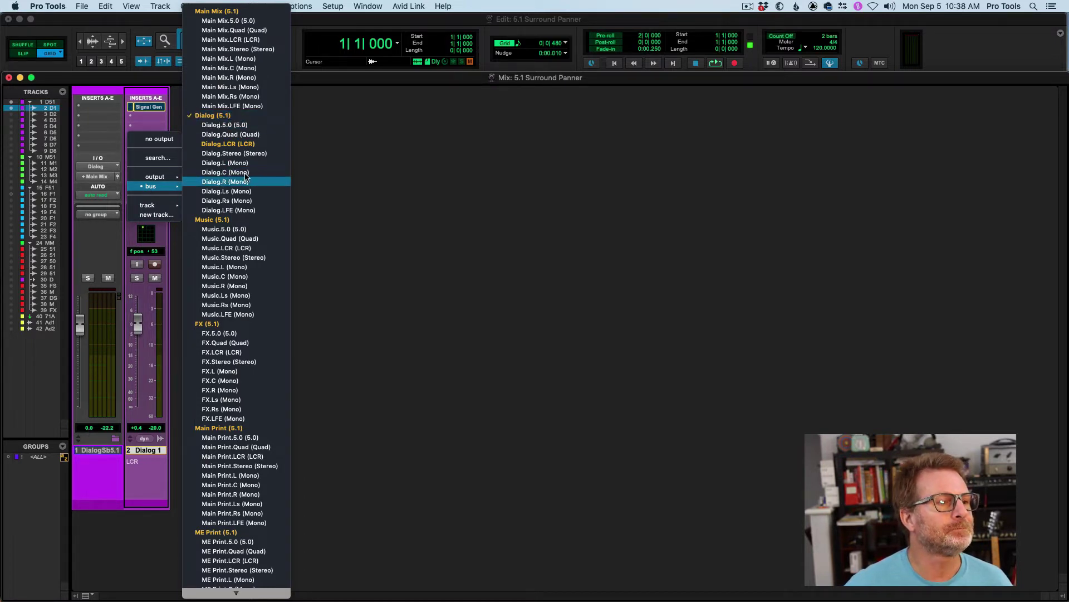
click(245, 153)
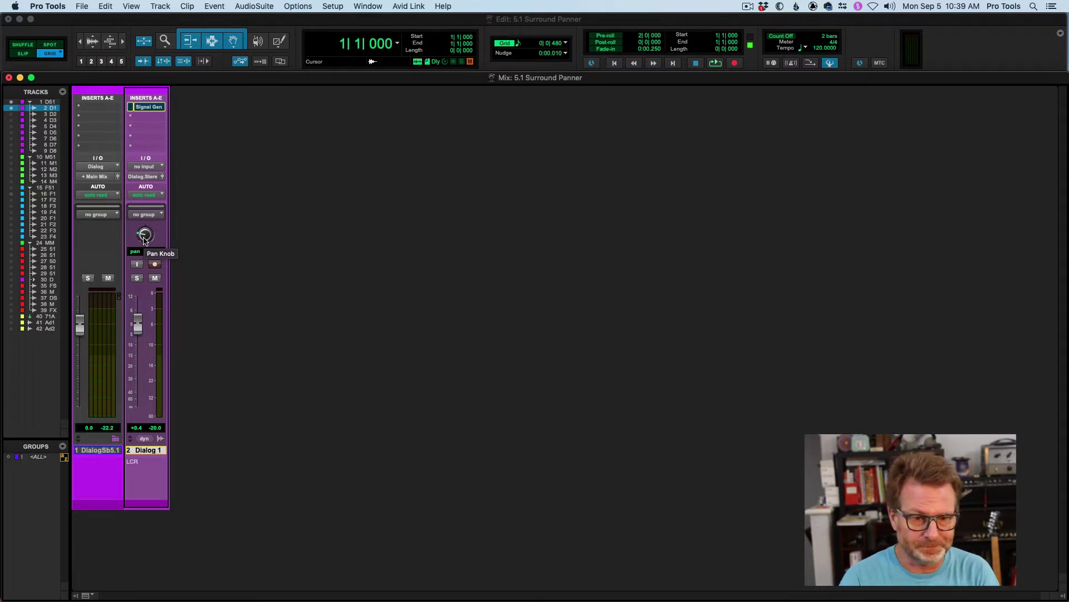
Step: Route the Dialog 1 track's output to the full Dialog (5.1) bus
click(149, 177)
mouse_move(149, 185)
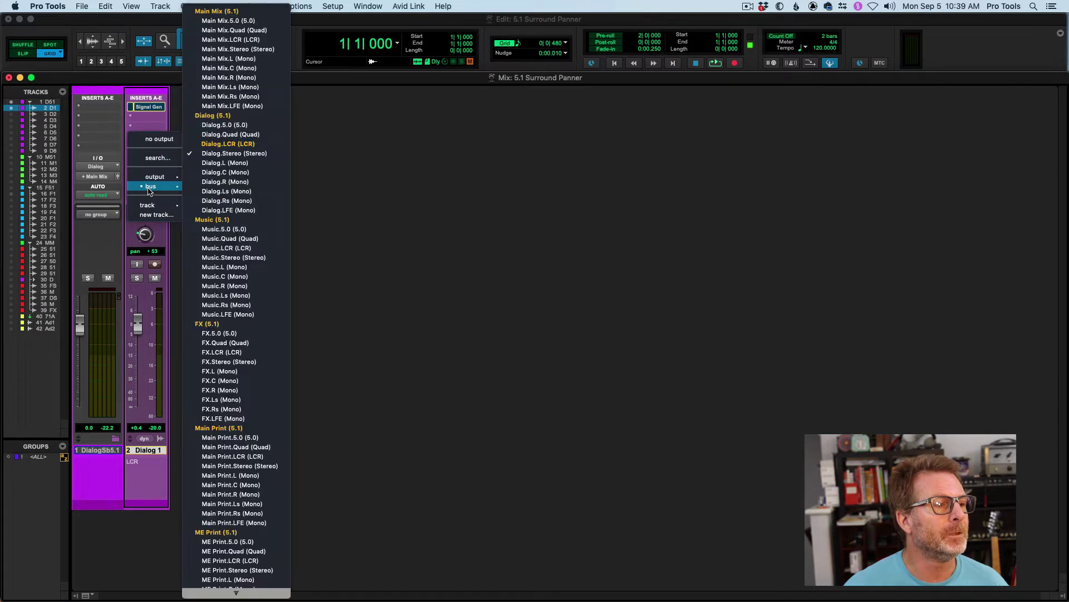
click(206, 115)
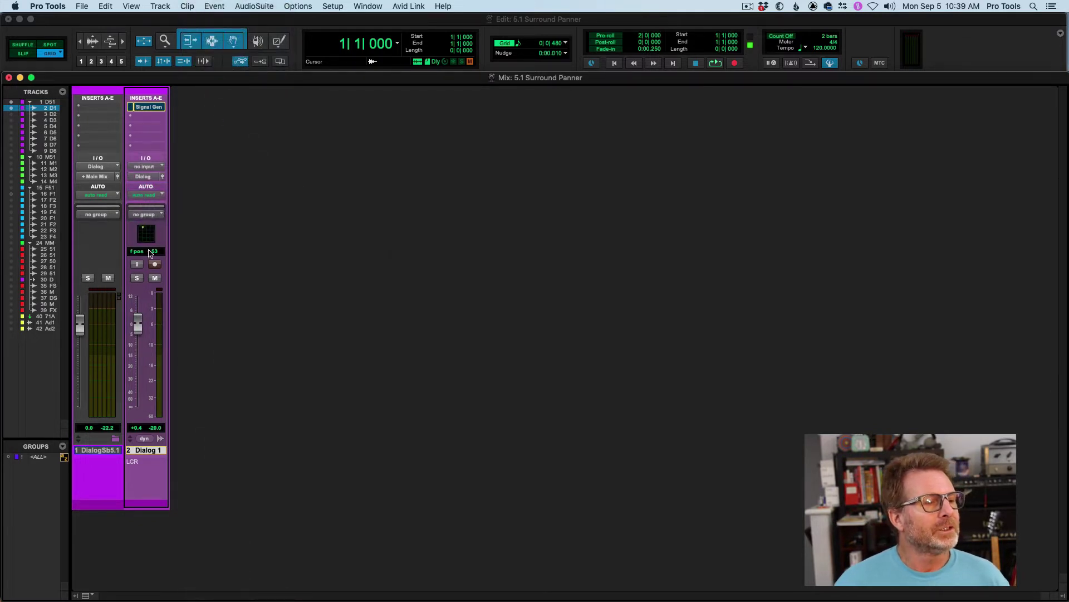
Step: Move the pan position around in Dialog 1's mini surround grid, ending near front centre with a front position of about 13 right
drag(149, 233, 146, 232)
mouse_move(253, 245)
mouse_down()
mouse_move(278, 239)
mouse_move(255, 247)
mouse_up()
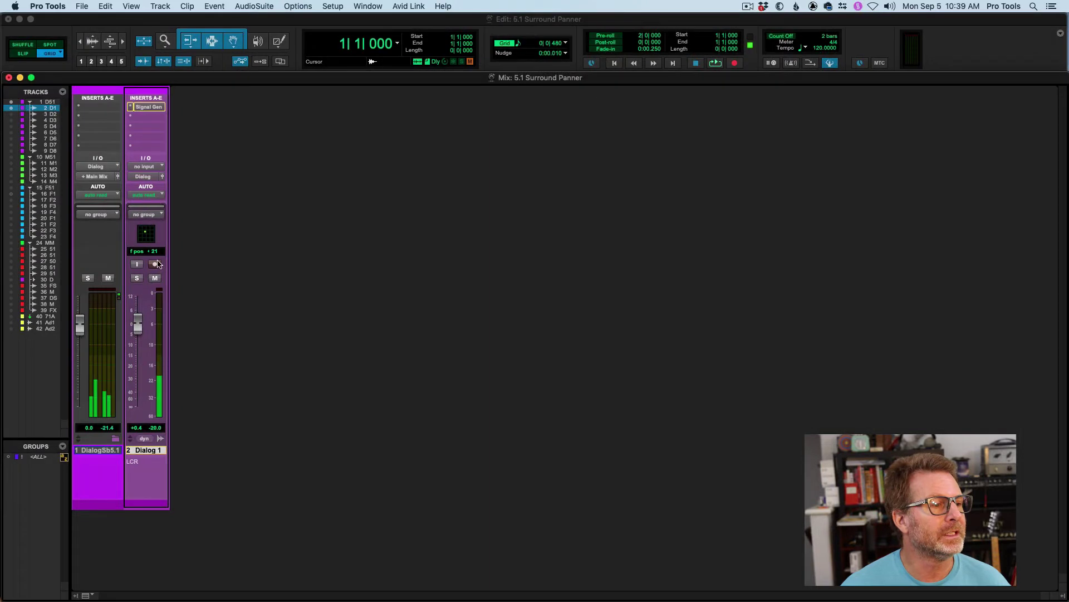
drag(255, 246, 239, 250)
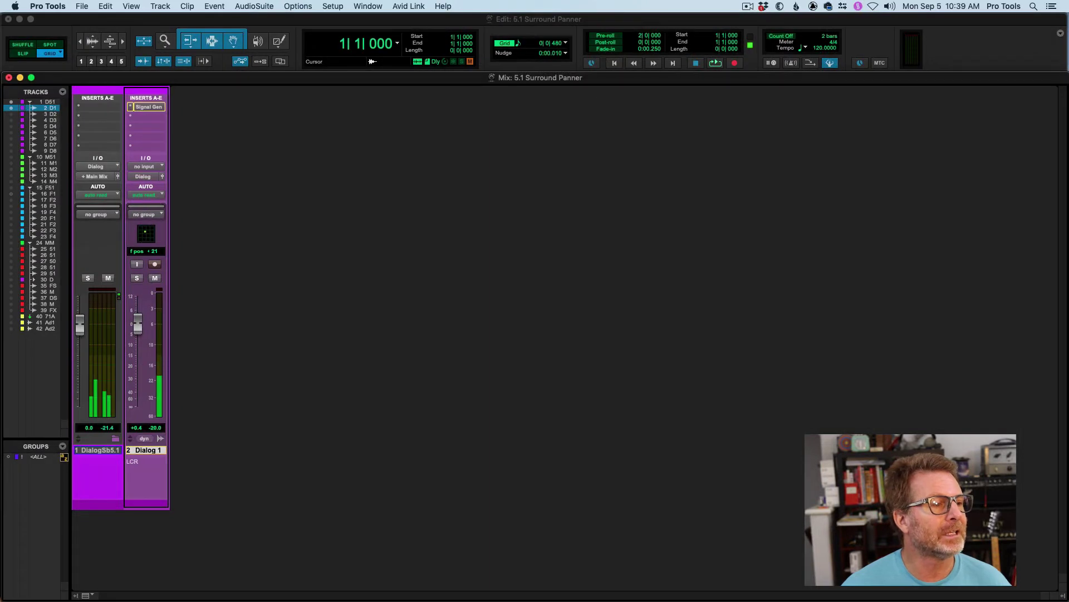
drag(139, 226, 150, 236)
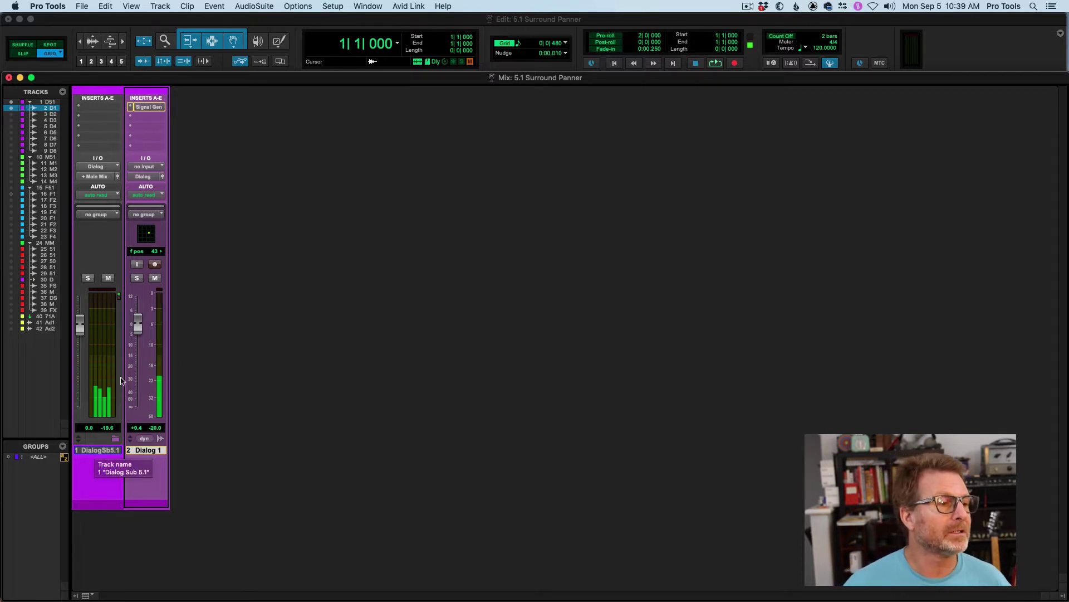
drag(148, 232, 146, 229)
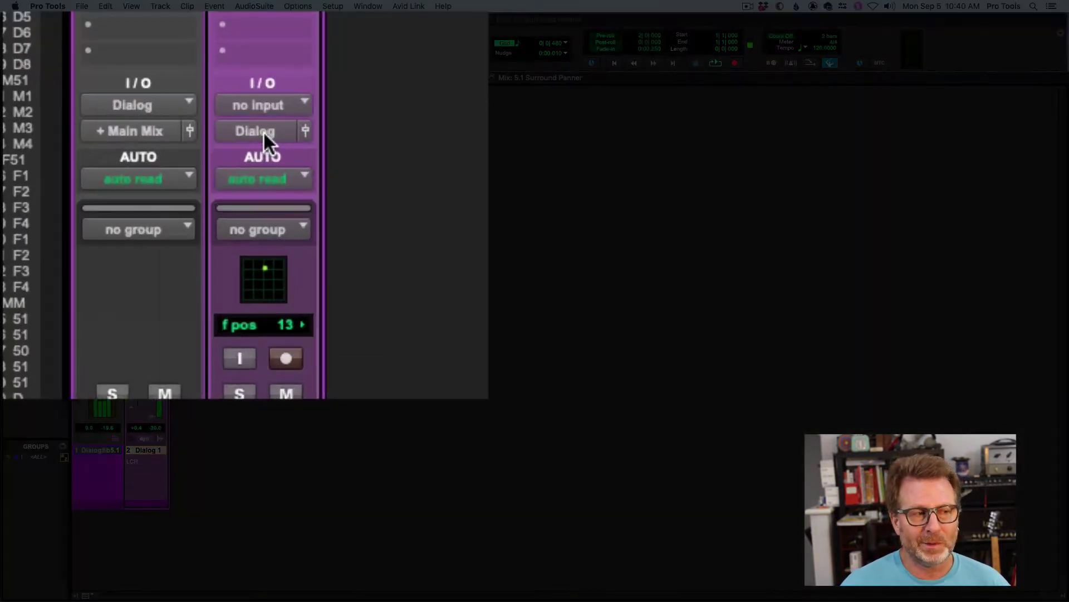
Step: Open Dialog 1's output window and pan the sound through the front left area into the rear left corner
click(305, 129)
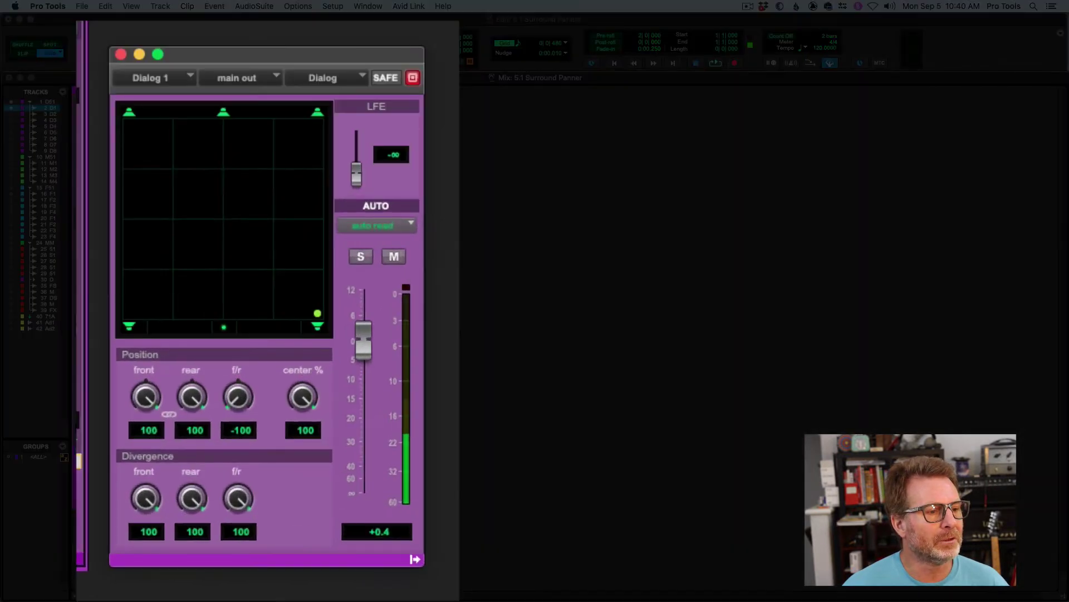
drag(317, 313, 152, 140)
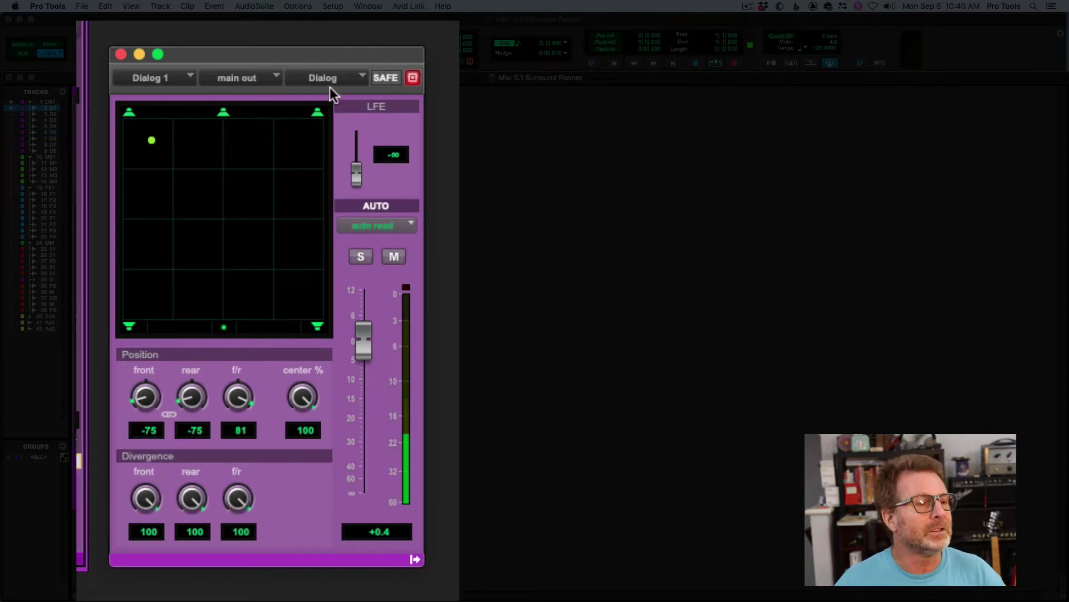
drag(151, 140, 129, 313)
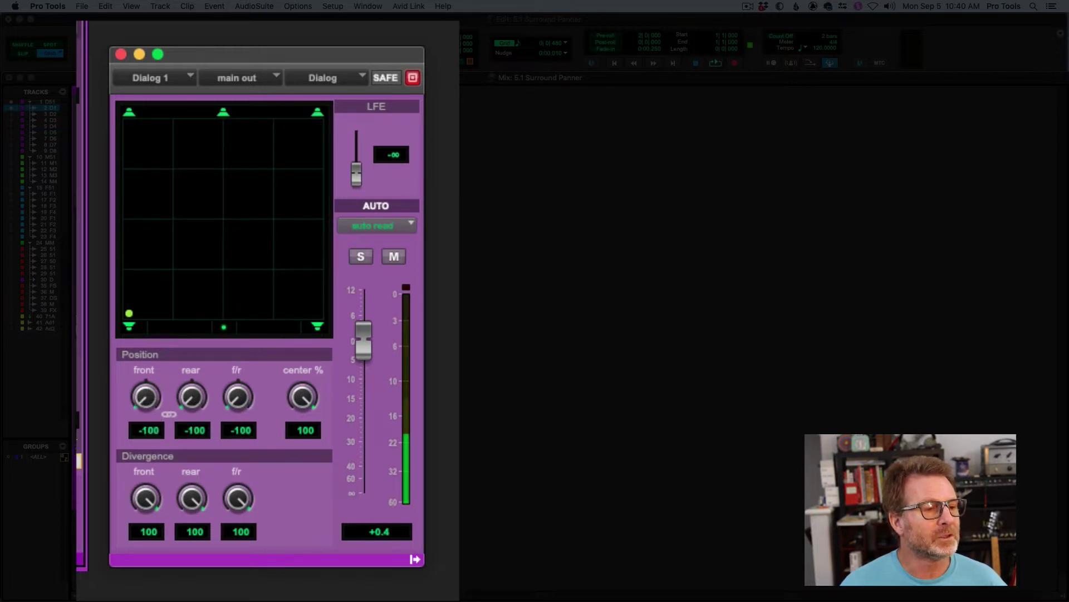
drag(356, 174, 362, 200)
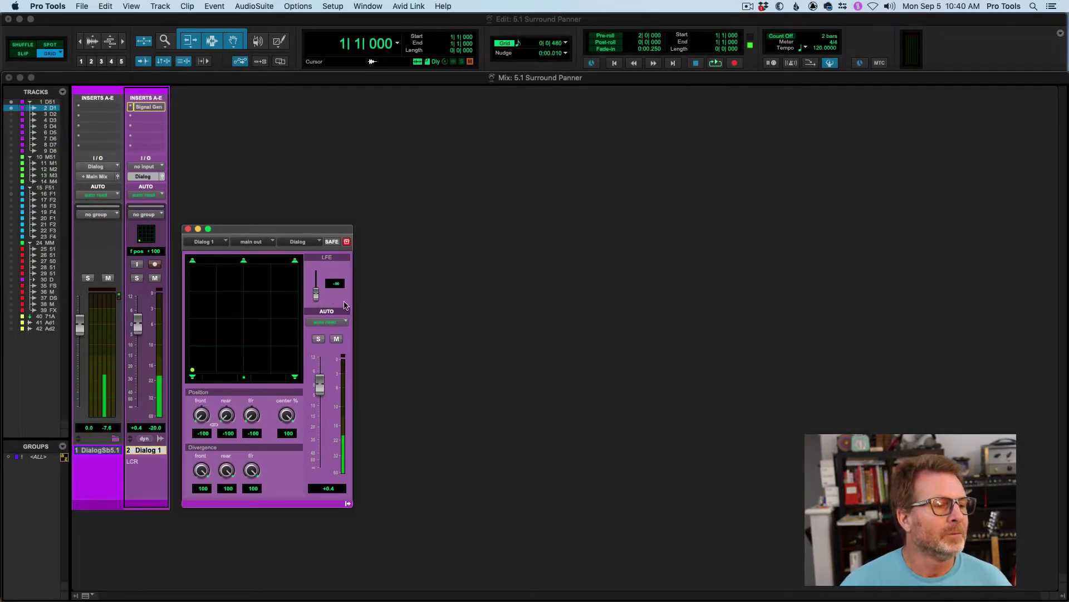
Step: Pan Dialog 1 across the grid, then snap it to the left, centre, right, right surround and left surround speakers in turn
drag(191, 373, 218, 328)
drag(280, 266, 331, 210)
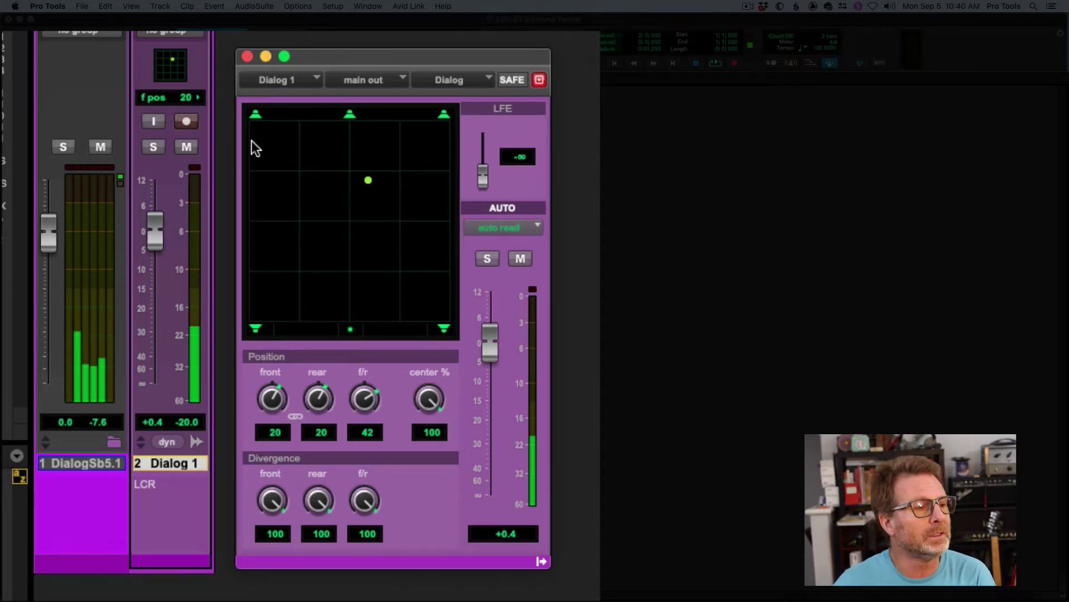
click(255, 119)
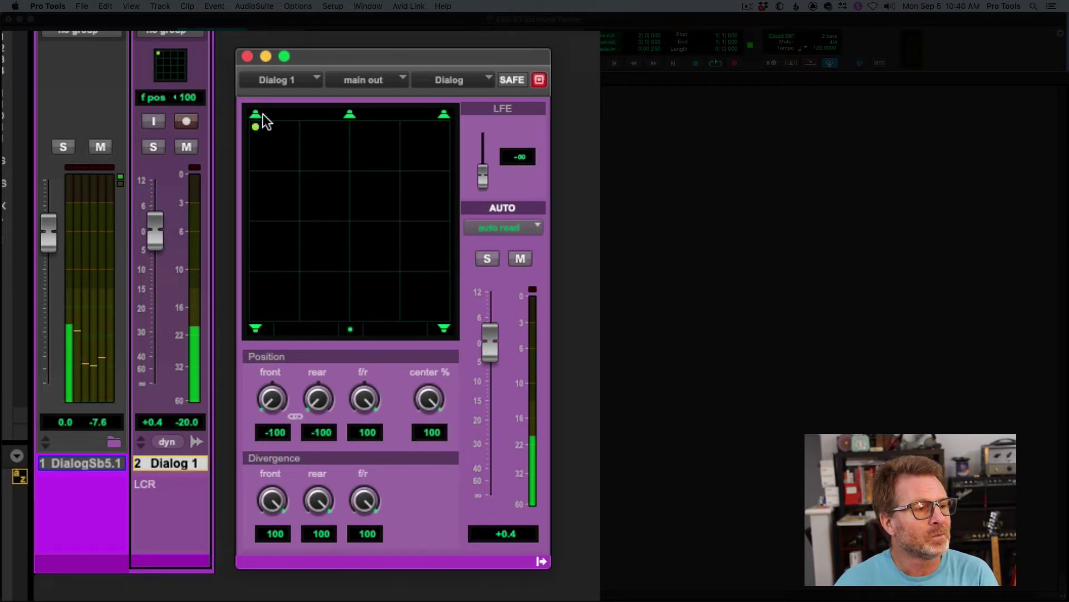
click(350, 118)
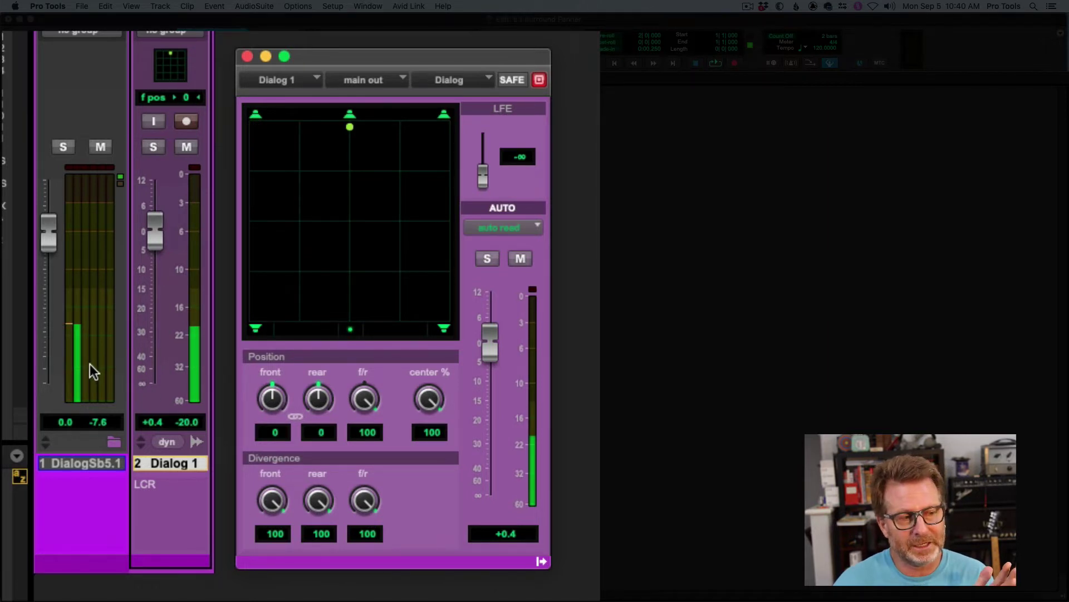
click(444, 118)
click(444, 327)
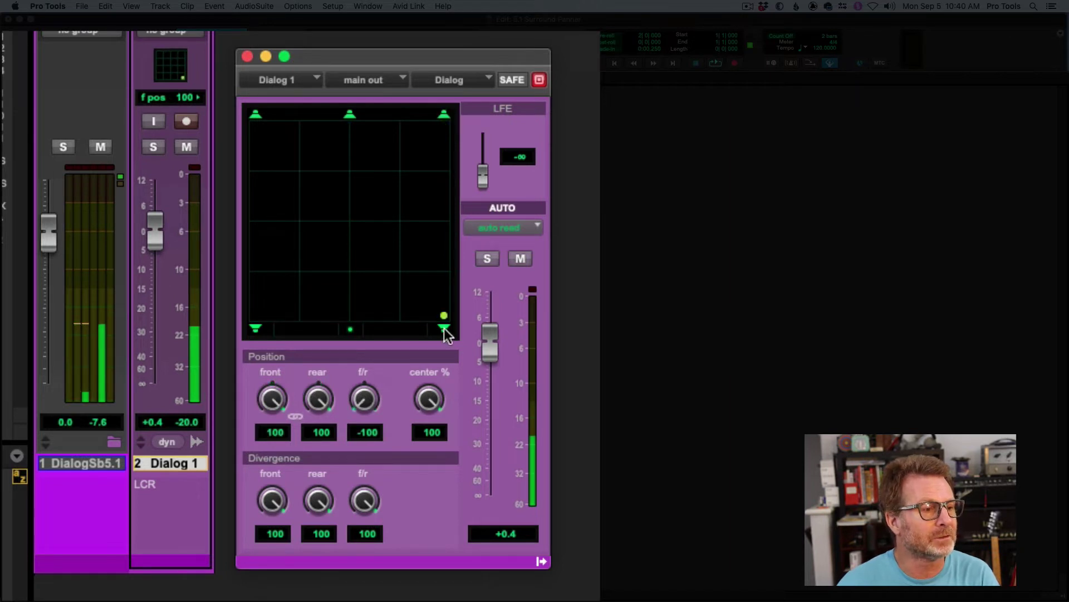
click(256, 329)
Step: Pan Dialog 1 towards the front left, then set the position knobs to about front -48, rear 5 and f/r 81
drag(255, 317, 301, 209)
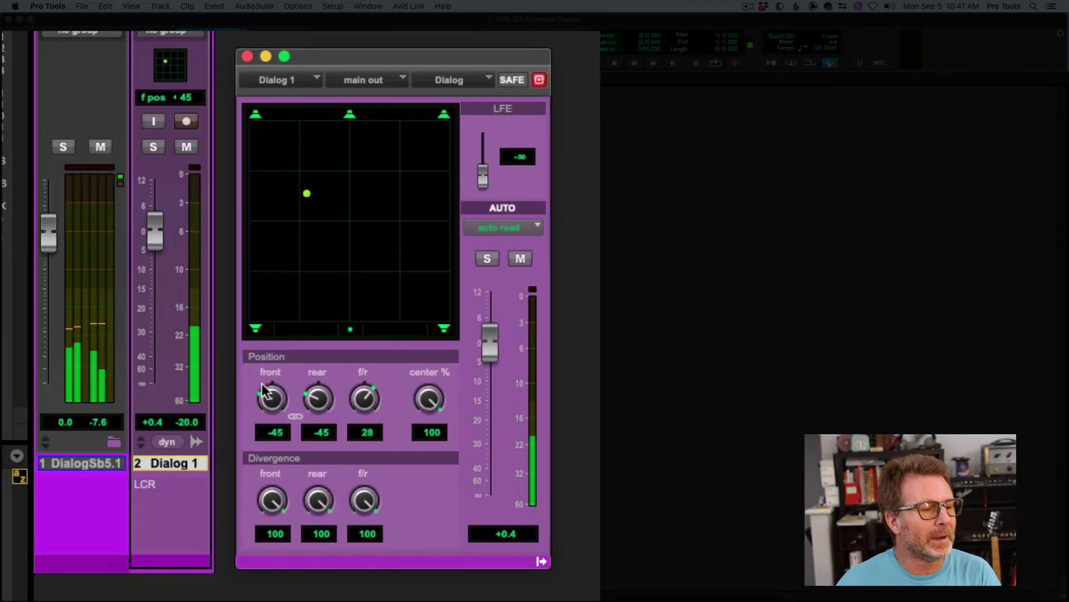
drag(267, 402, 304, 370)
drag(365, 398, 351, 333)
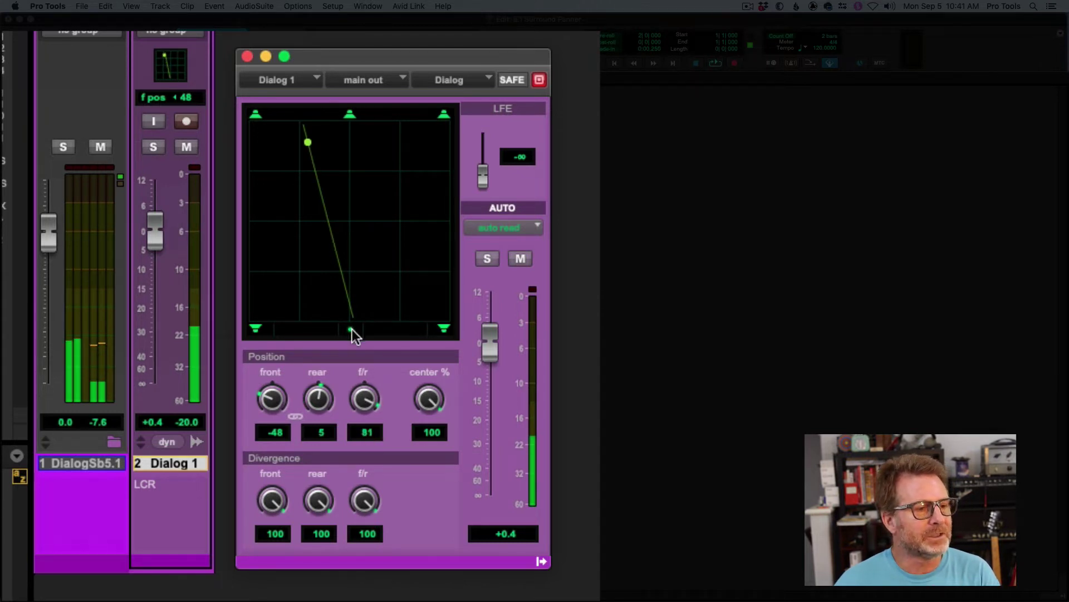
Step: Choose X/Y mode for the panner and move the pan point freely, ending at about 25 front and rear and -34 f/r
click(351, 329)
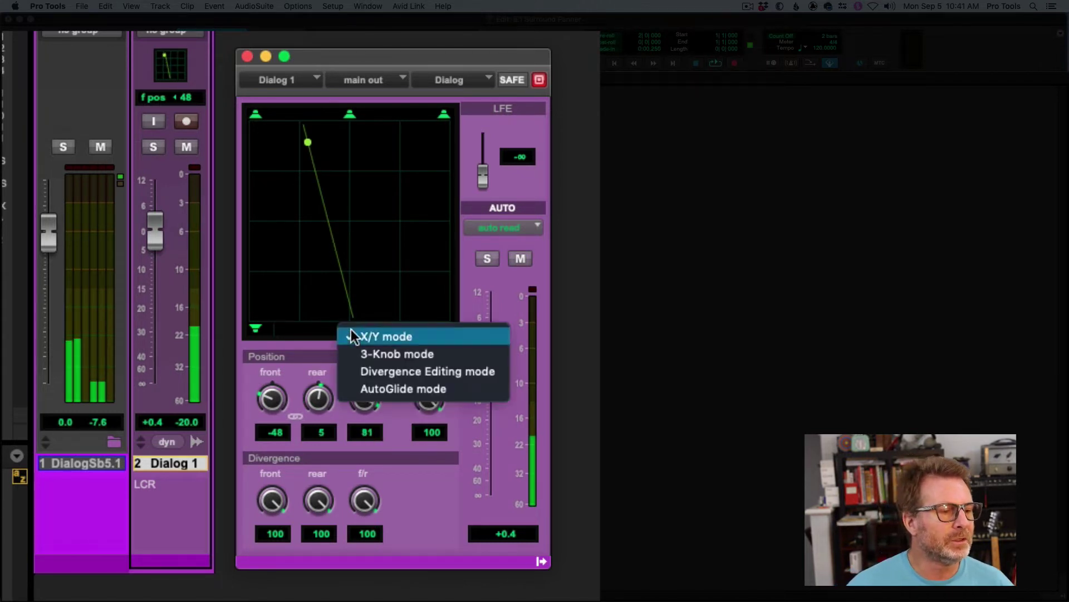
click(390, 334)
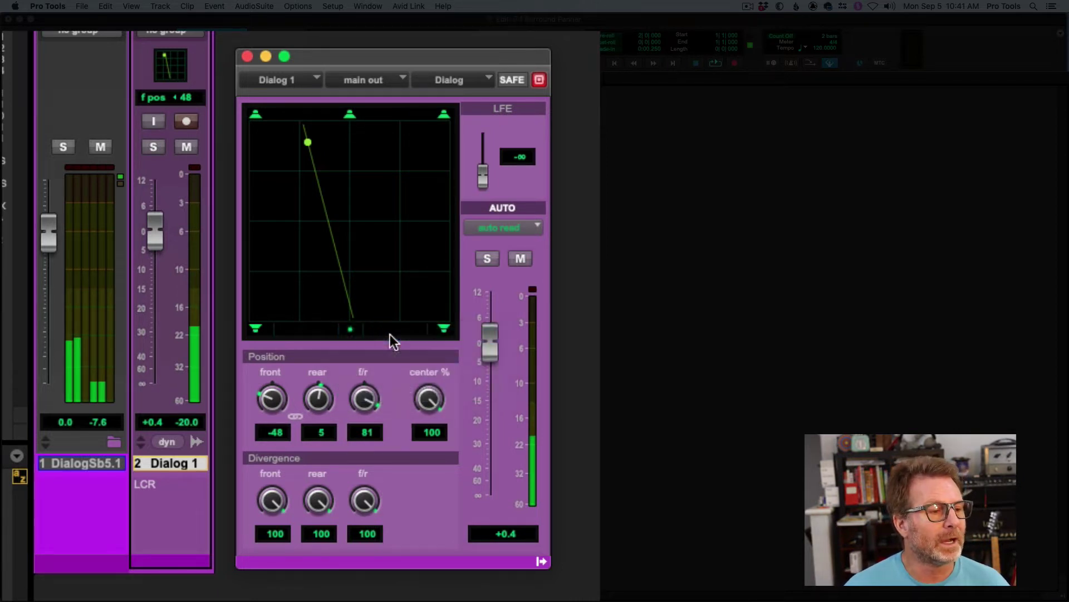
drag(303, 143, 328, 198)
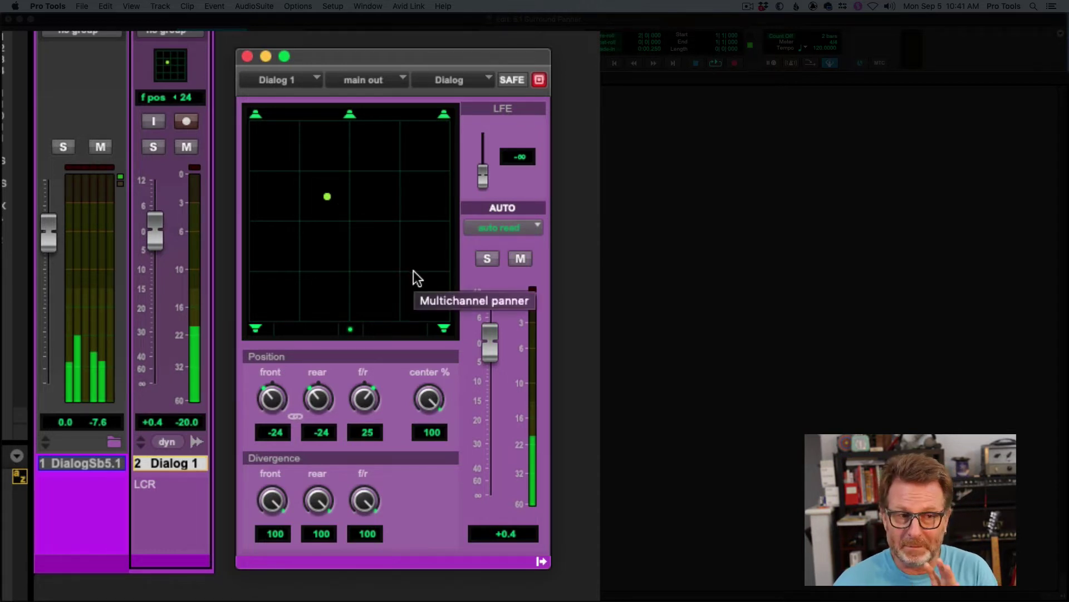
drag(413, 278, 375, 262)
mouse_move(290, 180)
mouse_down()
mouse_move(286, 172)
mouse_move(301, 173)
mouse_up()
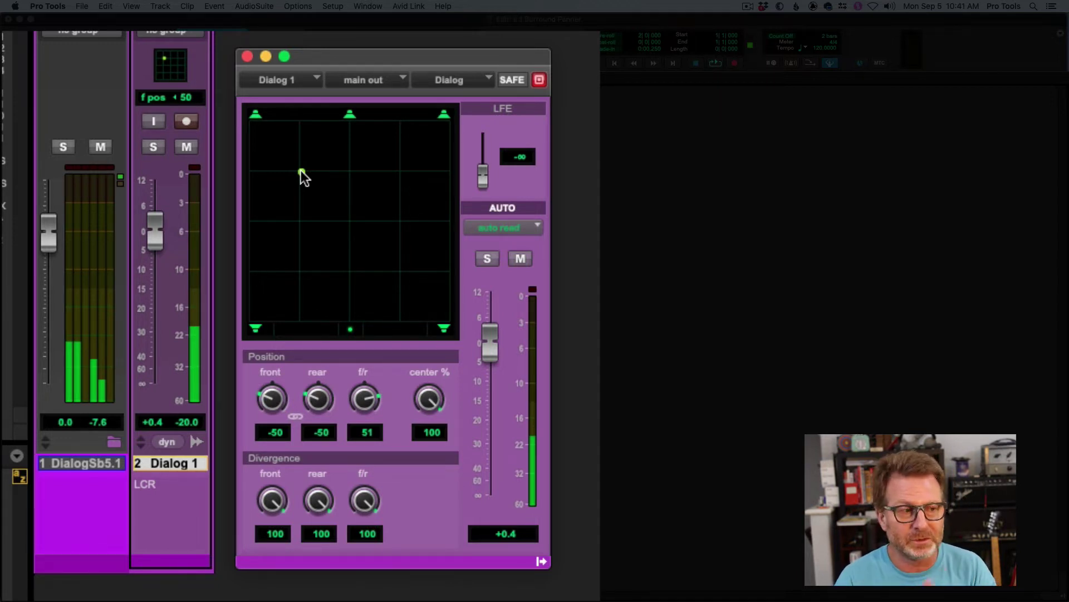
drag(308, 172, 283, 168)
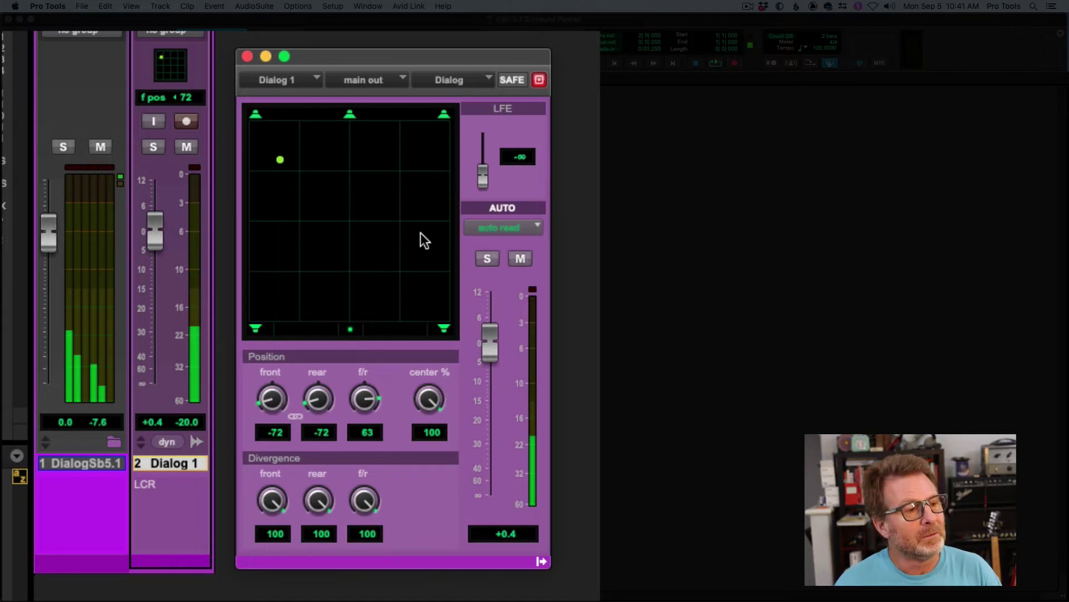
drag(280, 159, 372, 251)
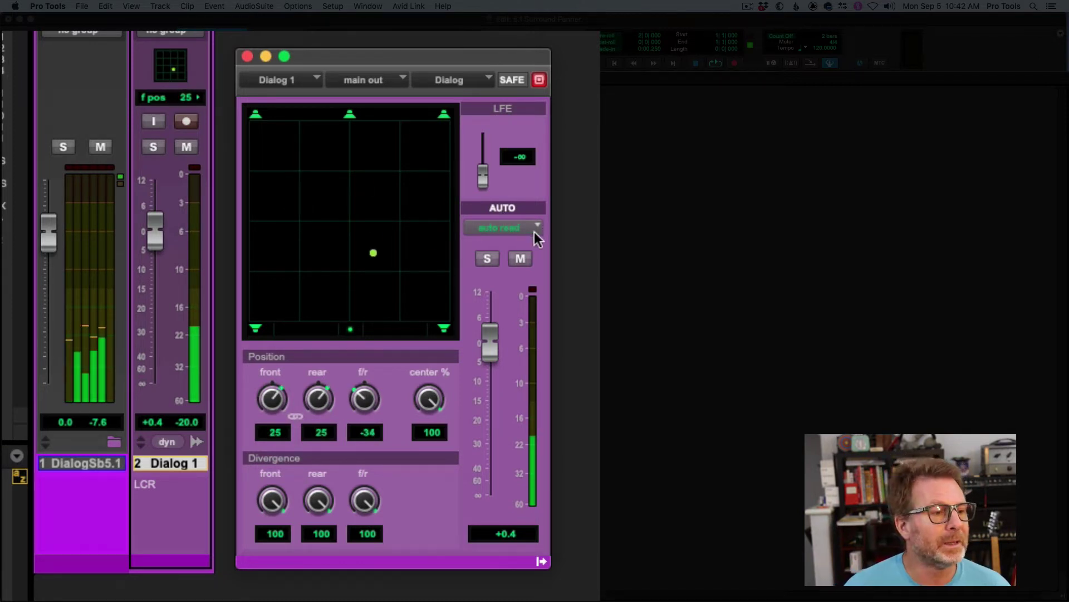
click(520, 225)
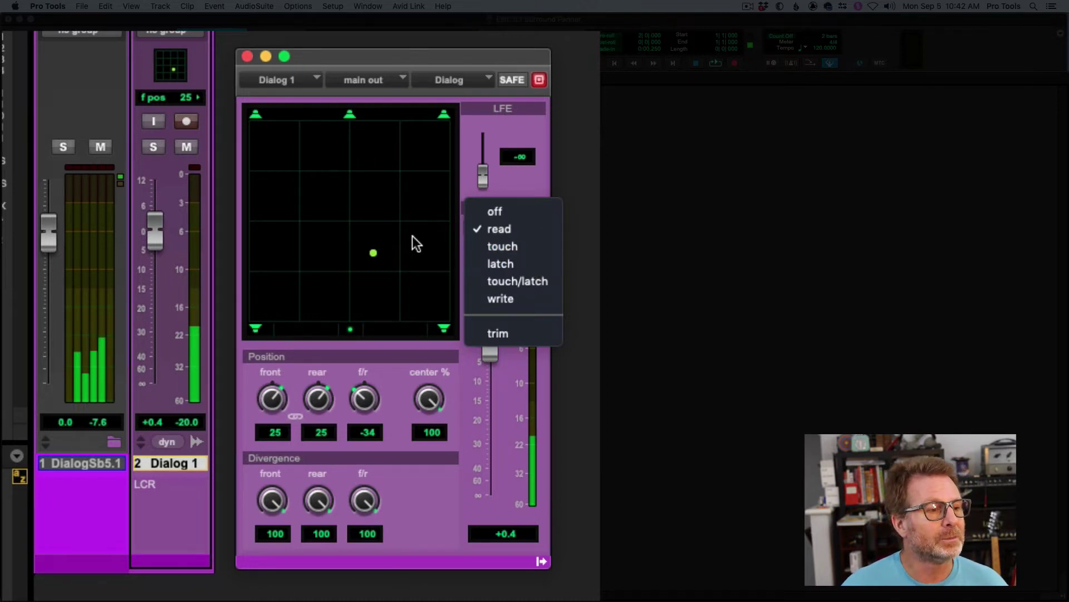
click(414, 212)
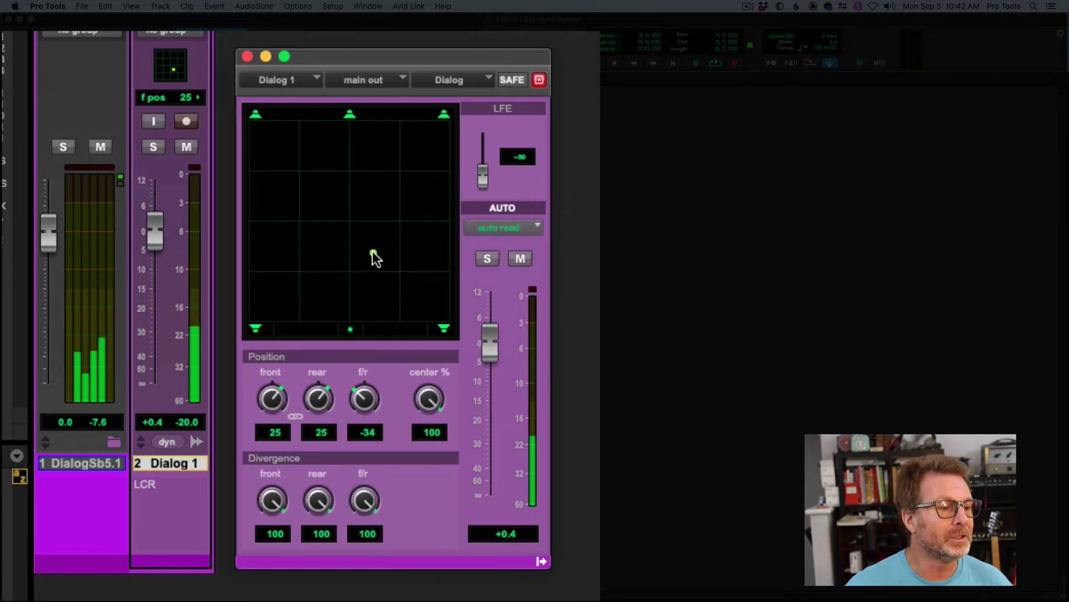
Step: Switch the panner to 3-Knob mode, set front to -100 and rear to 100, and sweep f/r to 100, then -100
click(351, 330)
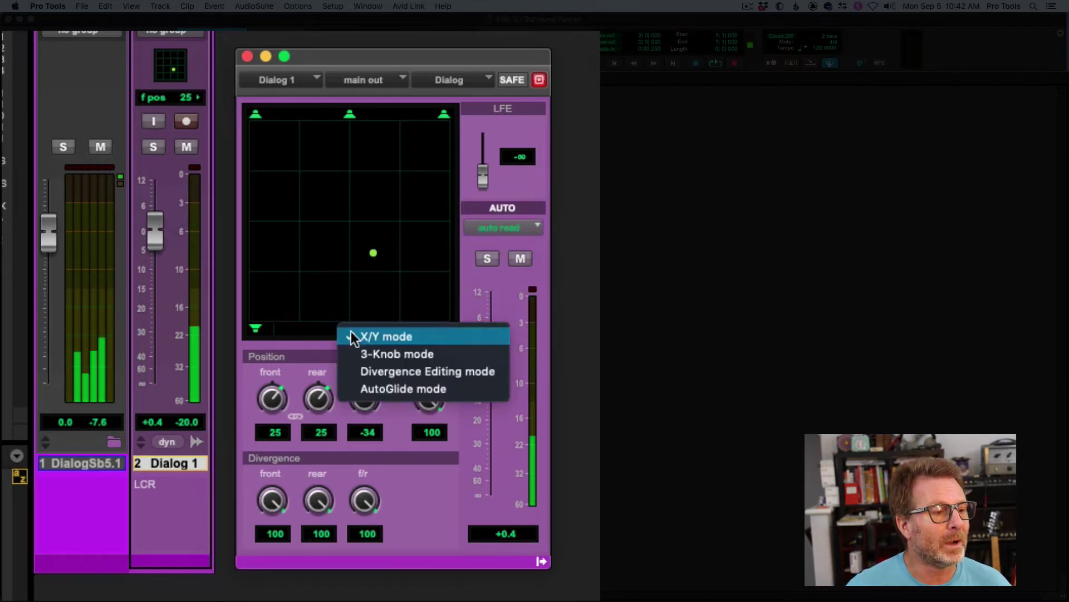
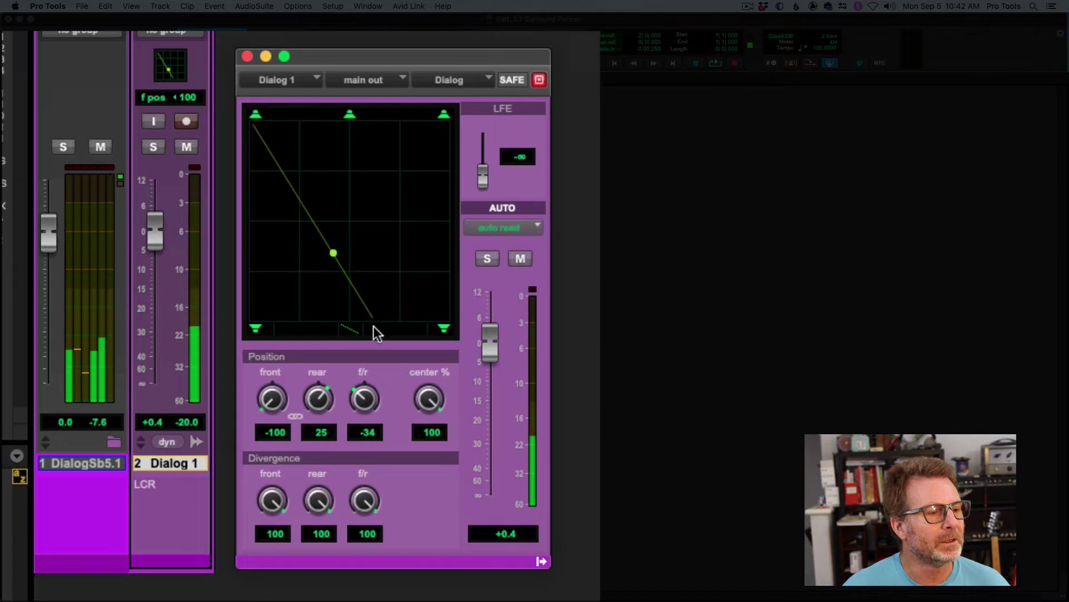
drag(372, 317, 444, 319)
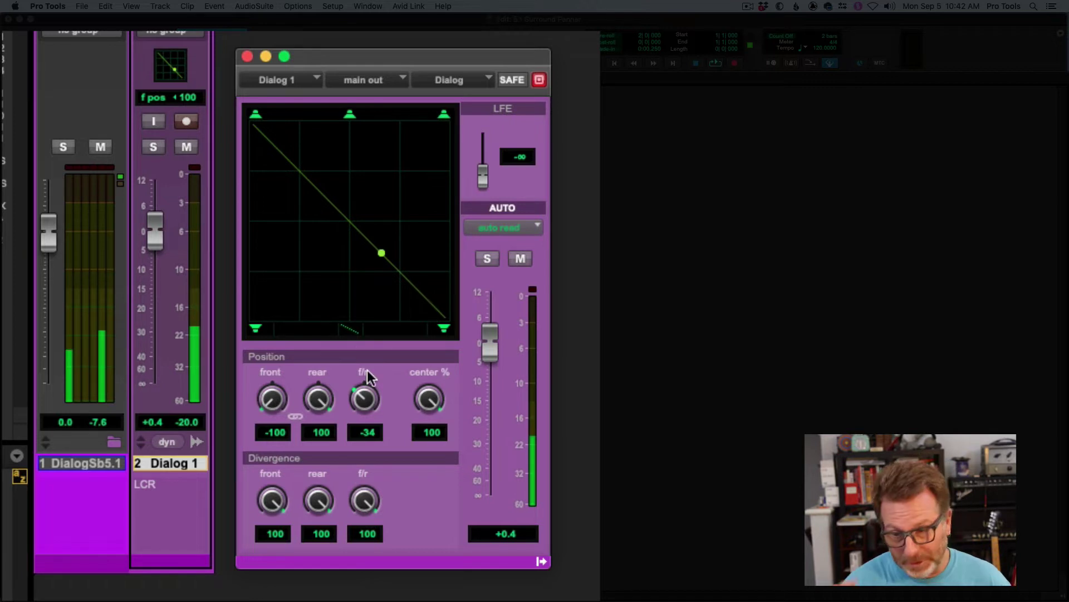
drag(364, 397, 255, 173)
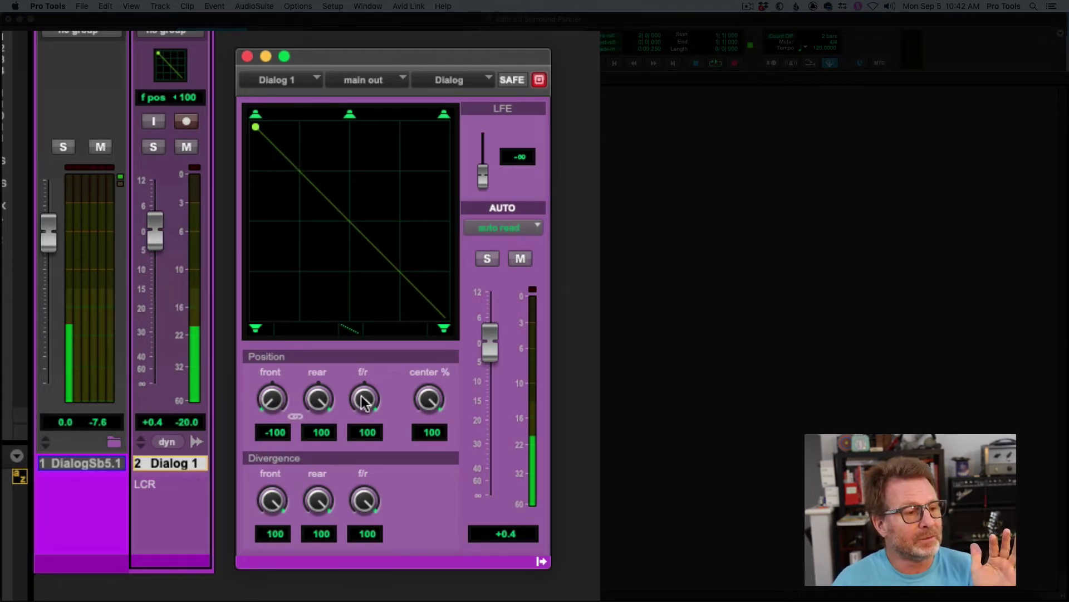
drag(363, 400, 422, 593)
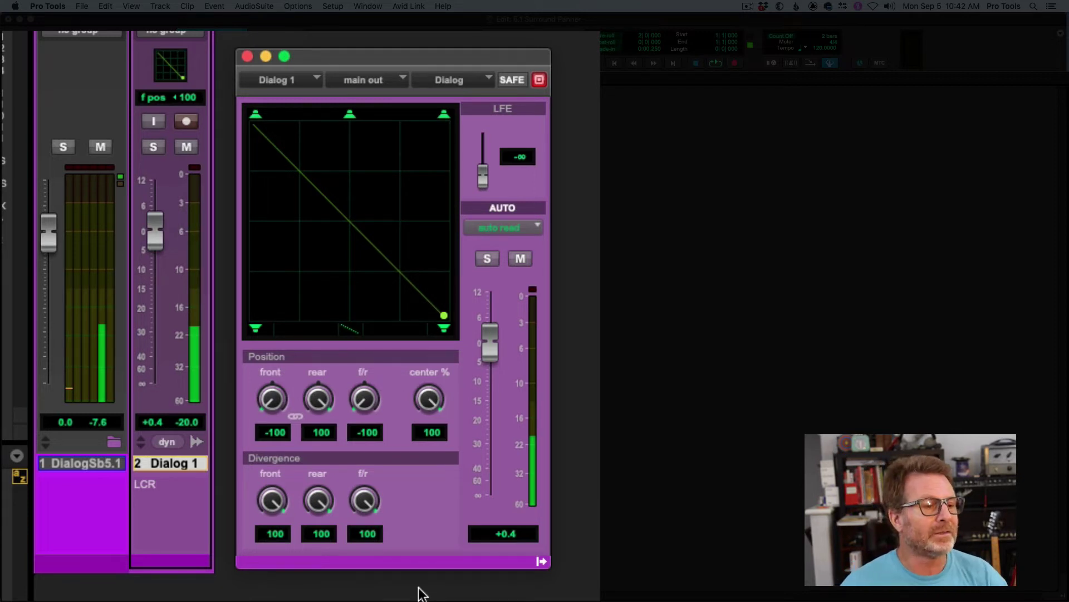
Step: Return the panner to X/Y mode and pan Dialog 1 fully to the front left corner, front and rear -100, f/r 100
click(353, 332)
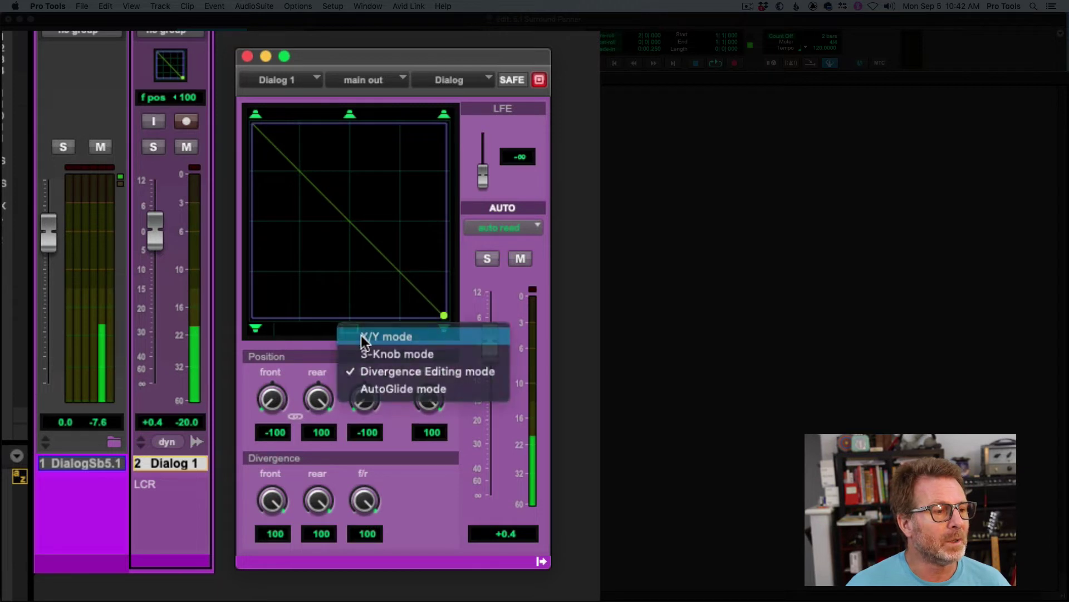
click(361, 336)
drag(443, 316, 255, 127)
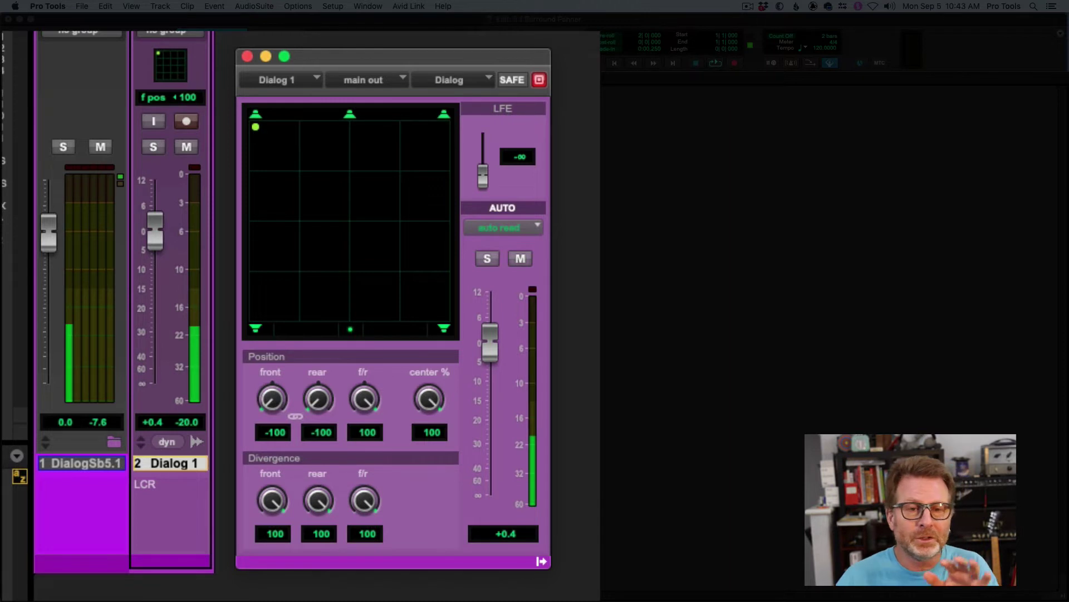
mouse_move(256, 127)
mouse_down()
mouse_move(448, 320)
mouse_move(430, 315)
mouse_move(256, 127)
mouse_up()
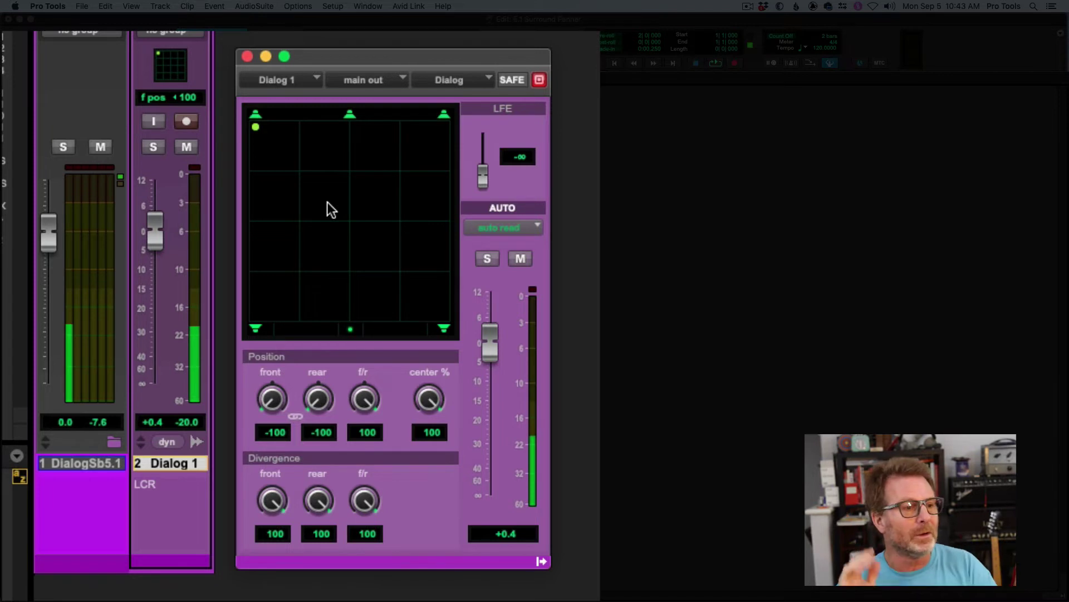
Step: Switch the panner to 3-Knob mode, move the rear point to 100, then about -3, and set the front point to about -1
click(349, 332)
click(369, 349)
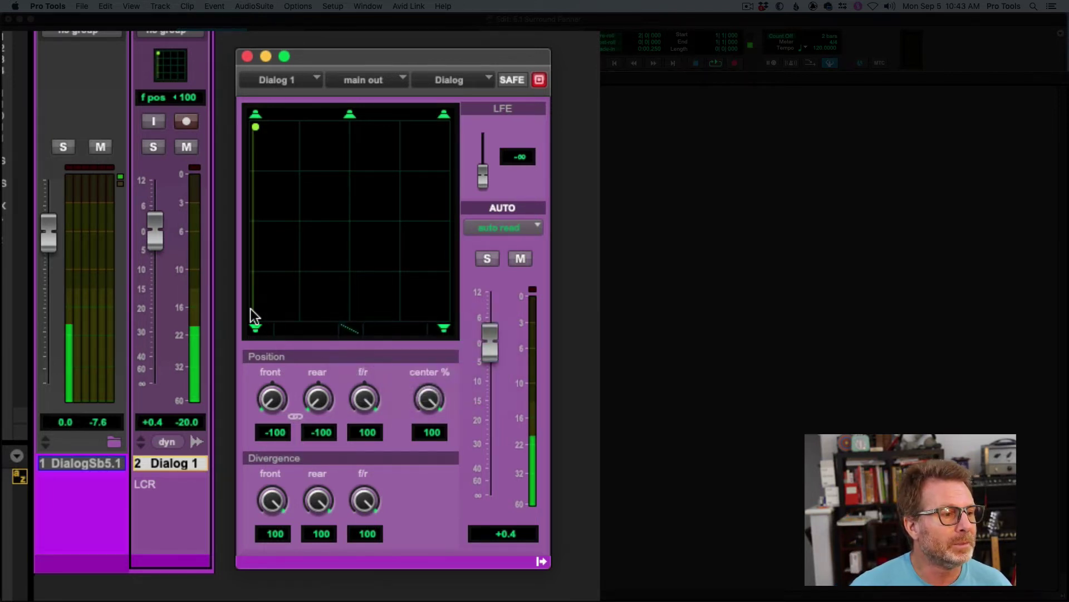
drag(256, 320, 446, 320)
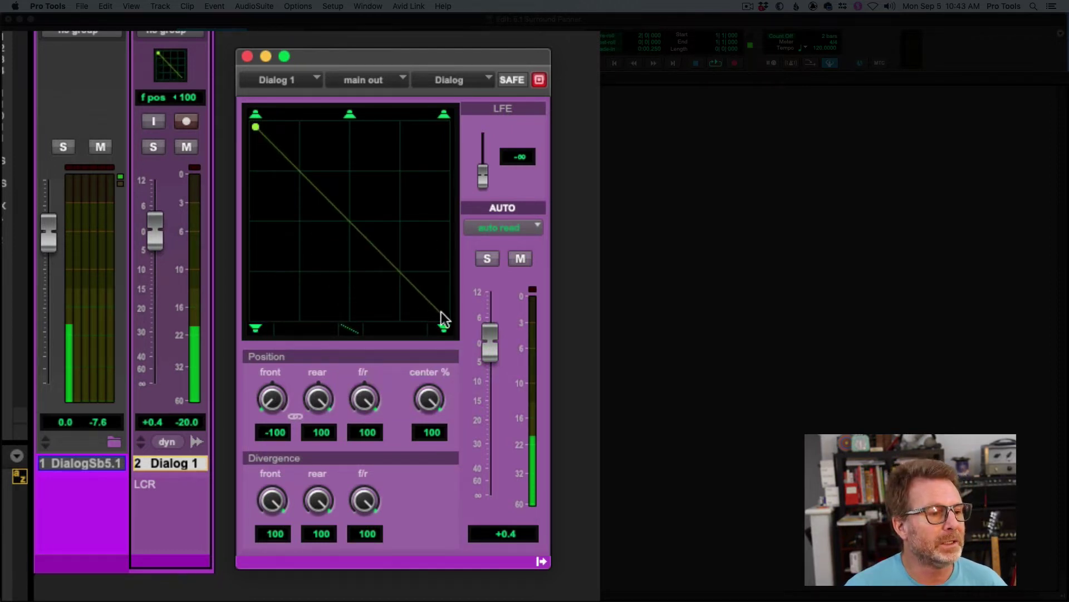
drag(442, 317, 347, 320)
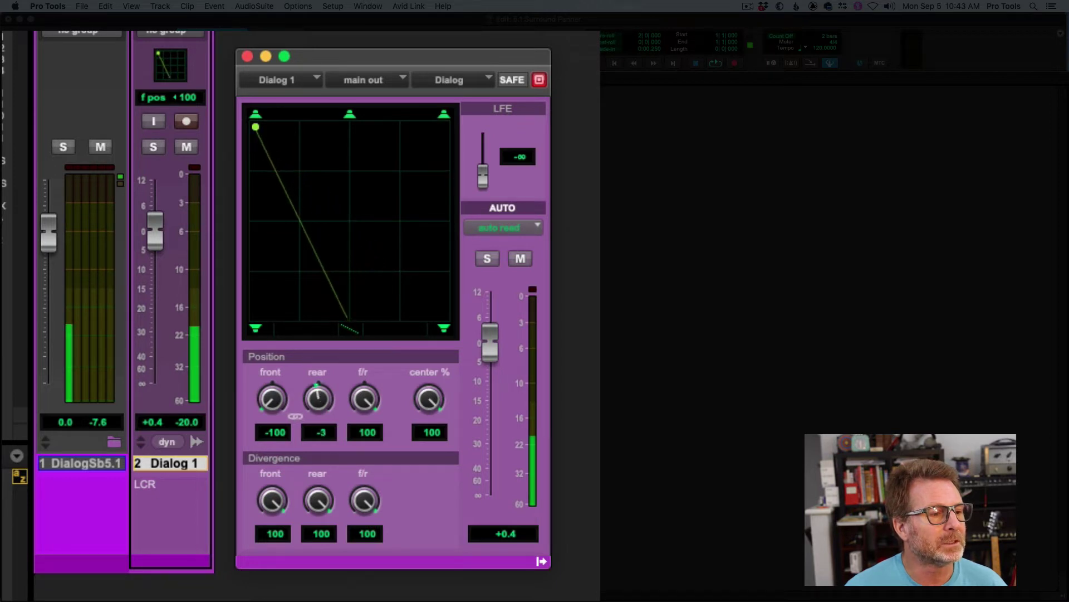
drag(256, 128, 350, 127)
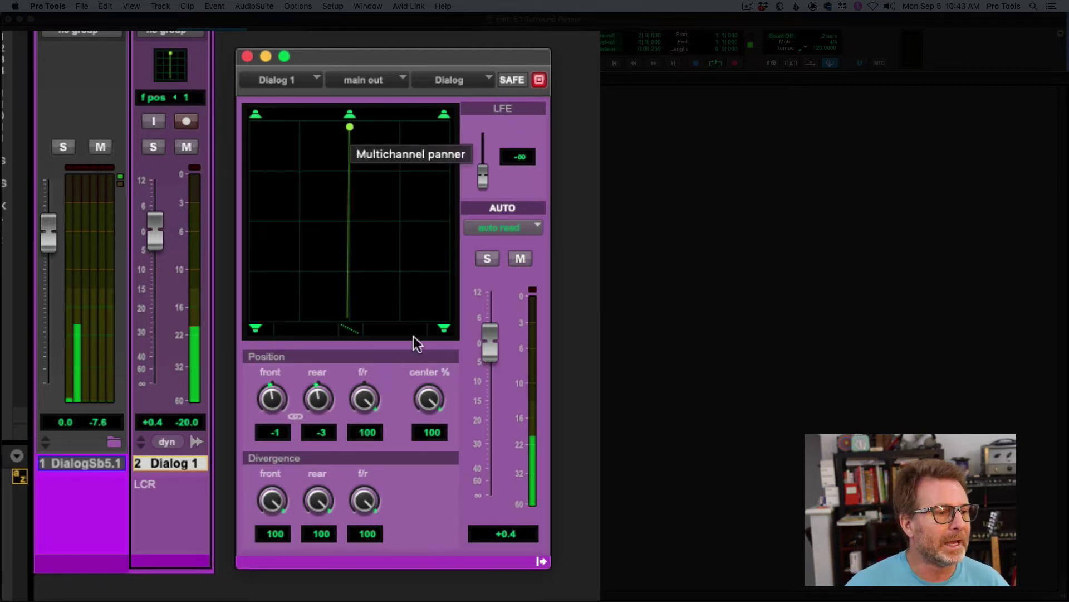
drag(370, 397, 359, 366)
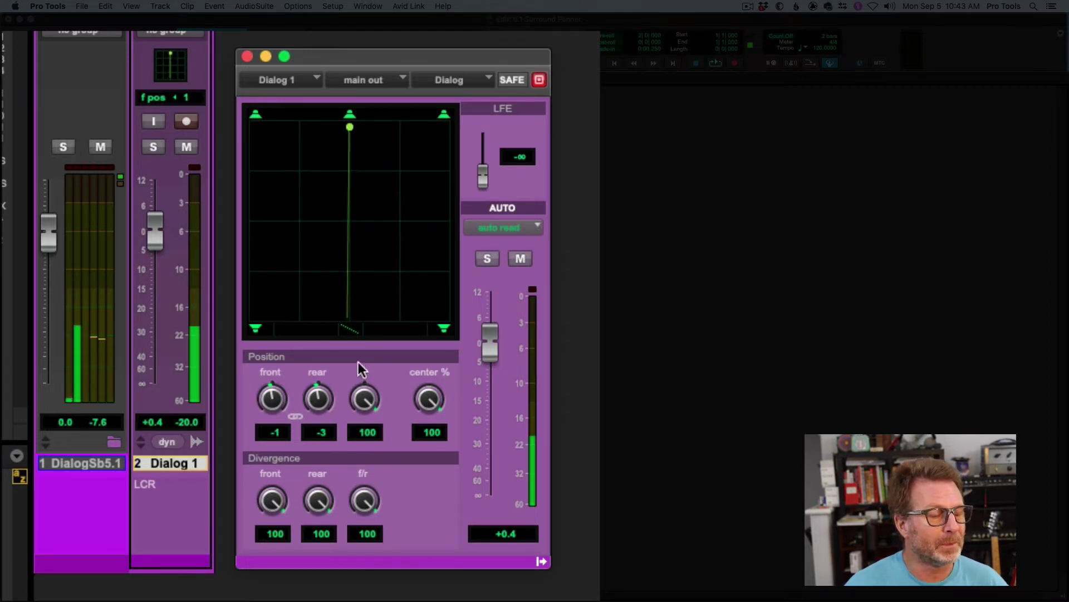
Step: Choose AutoGlide mode, start playback and glide Dialog 1 through successive positions clockwise to the rear left, about front -76, rear -78, f/r -85
click(349, 335)
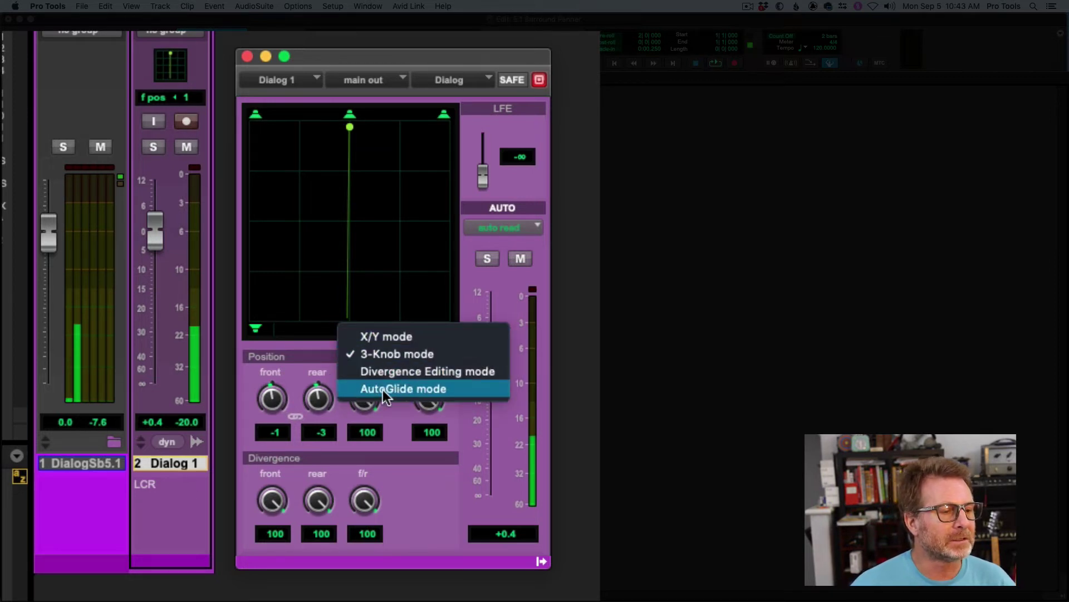
click(406, 387)
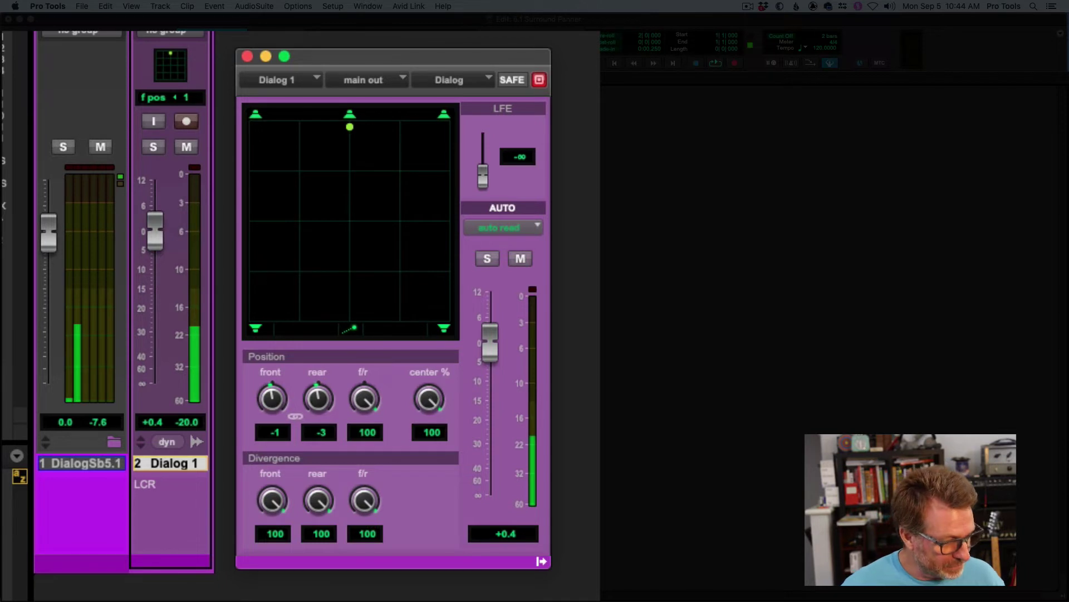
key(space)
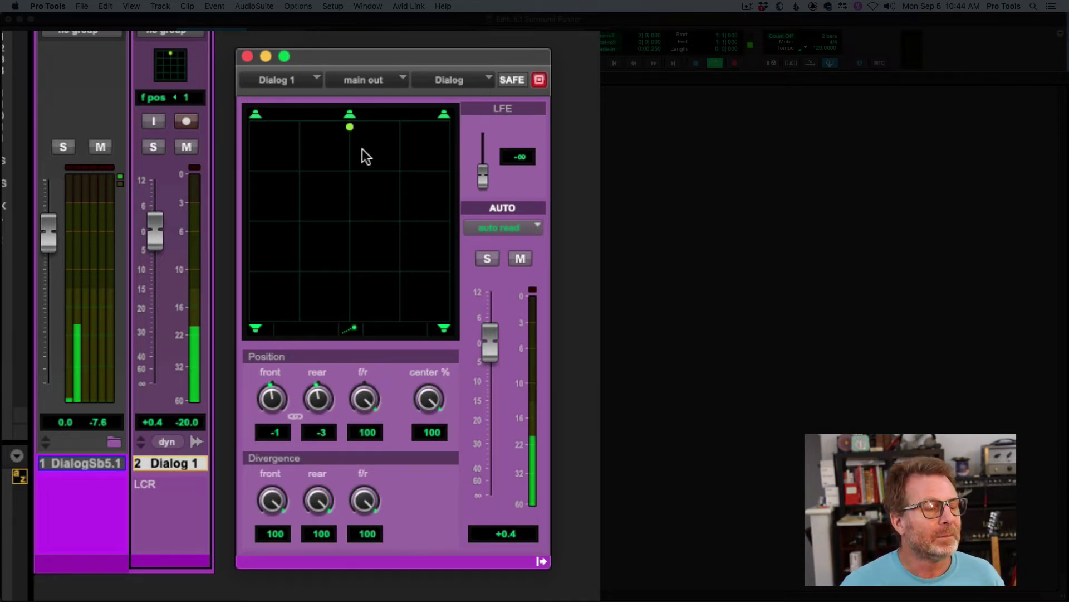
click(289, 202)
click(409, 161)
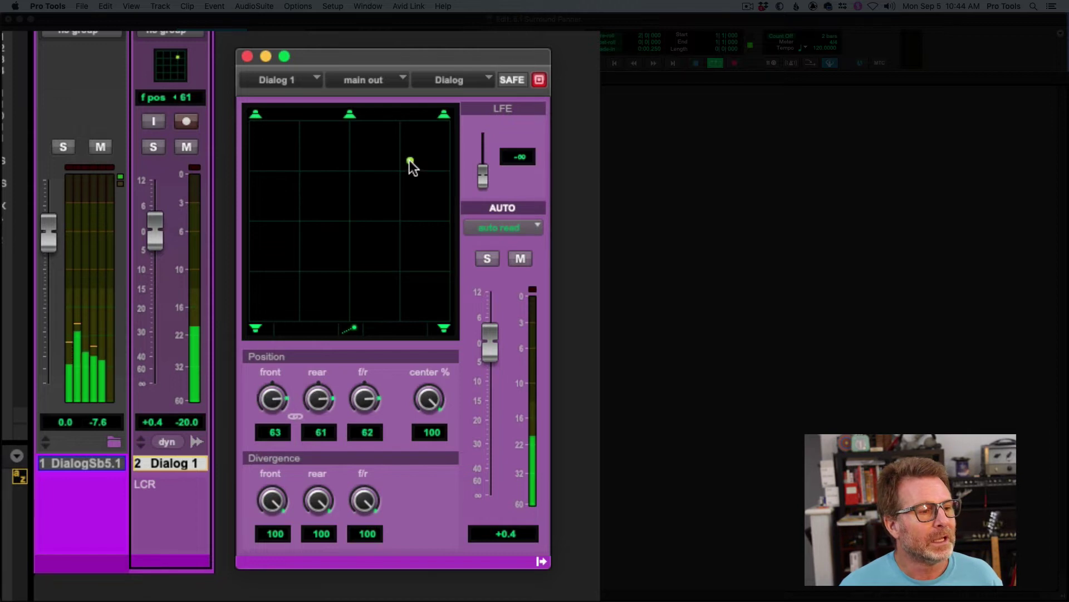
click(425, 230)
click(422, 297)
click(276, 302)
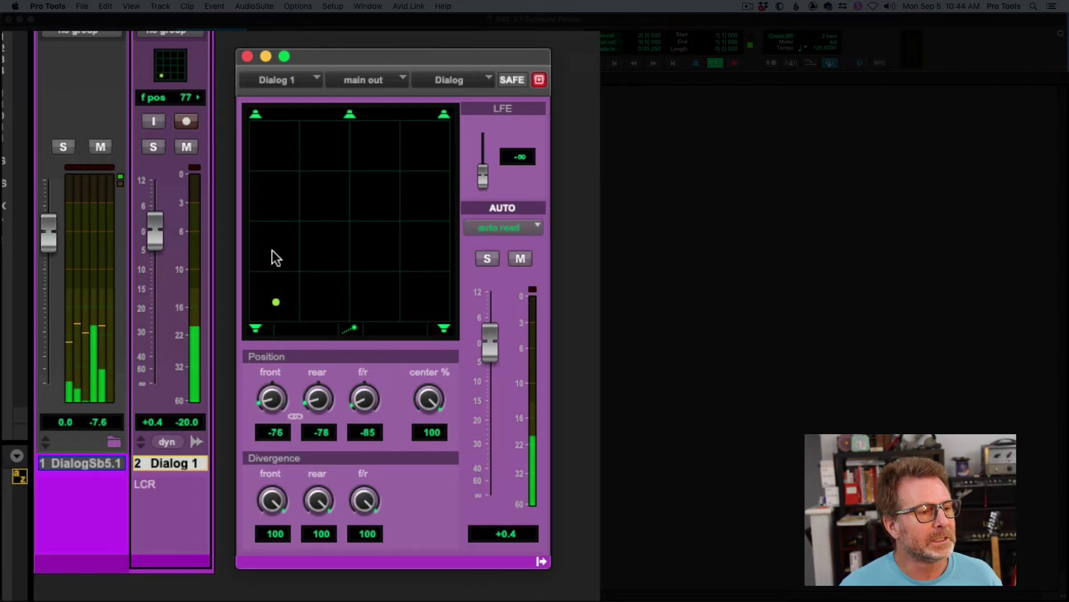
Step: Glide Dialog 1 clockwise once more around the grid, ending at the rear left at about front -90, rear -92, f/r -86
click(270, 244)
click(272, 172)
click(323, 144)
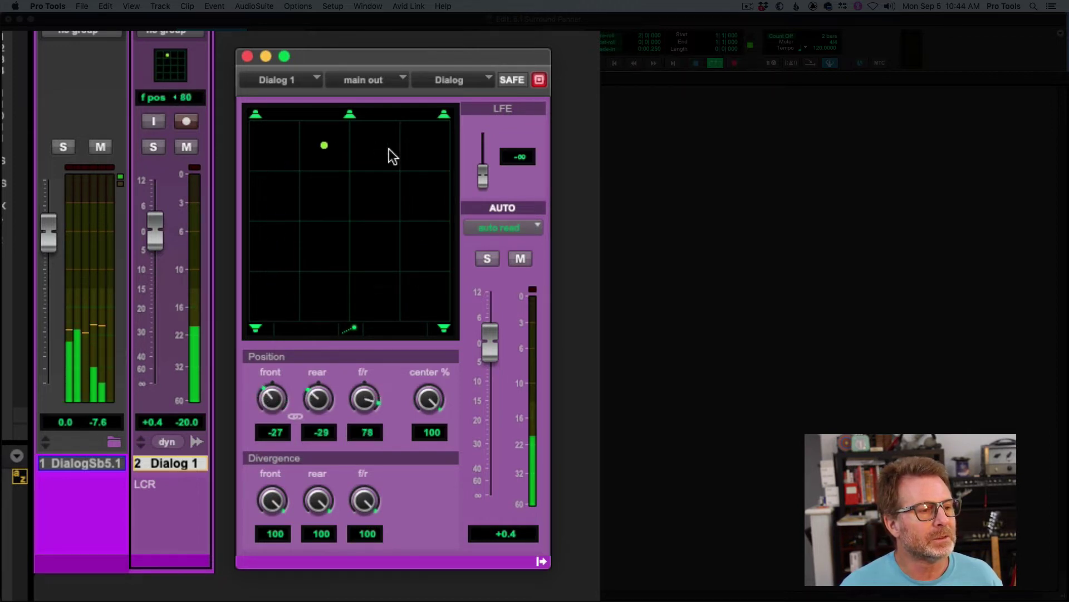
click(422, 176)
click(436, 234)
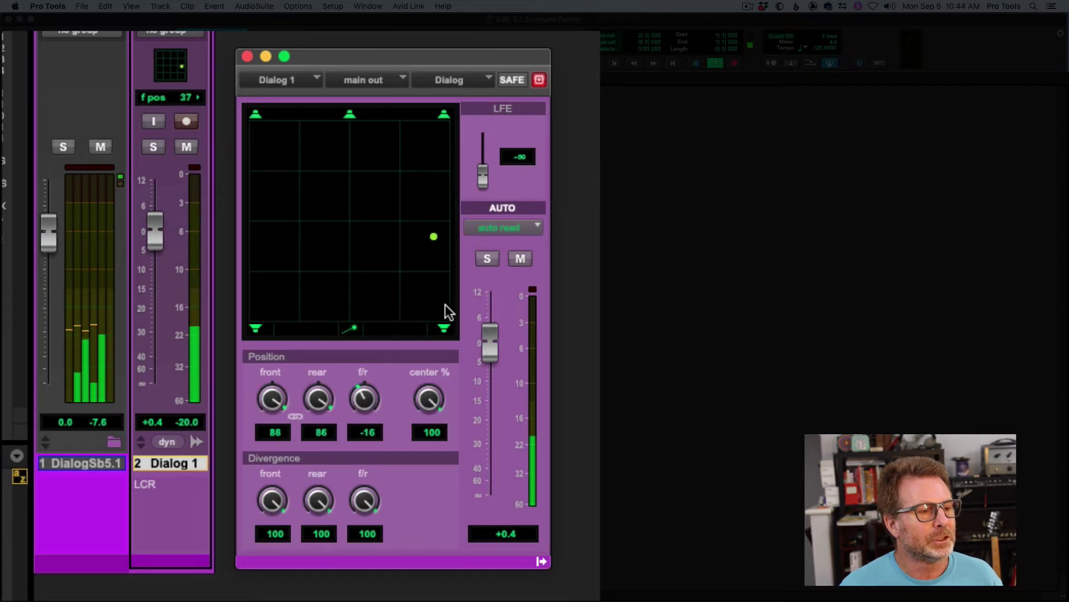
drag(445, 304, 262, 303)
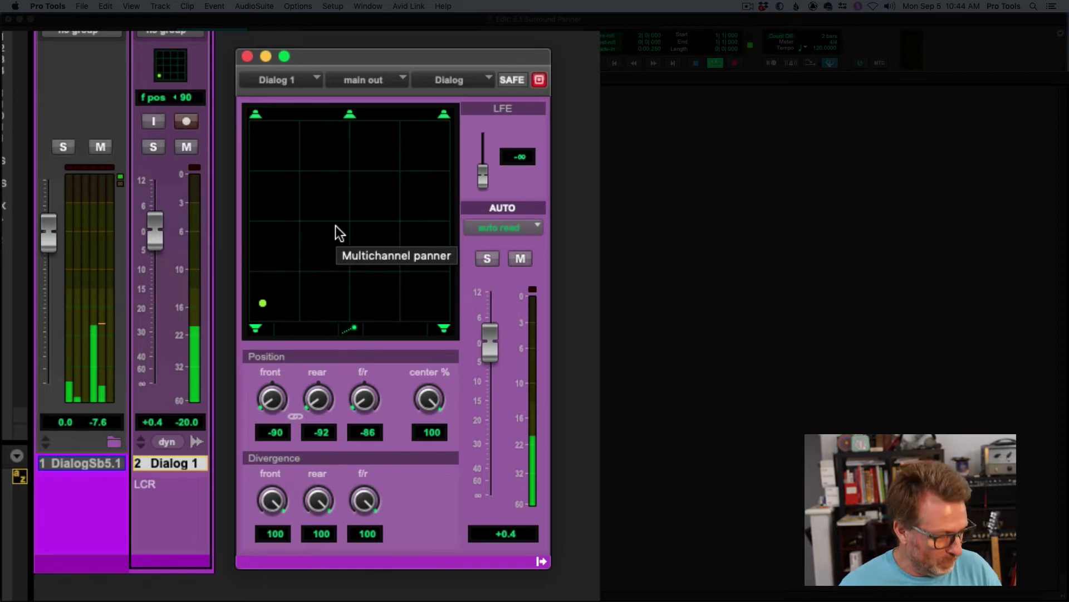
Step: Set the AutoGlide Time in the Mixing preferences to 1000 msec
click(333, 6)
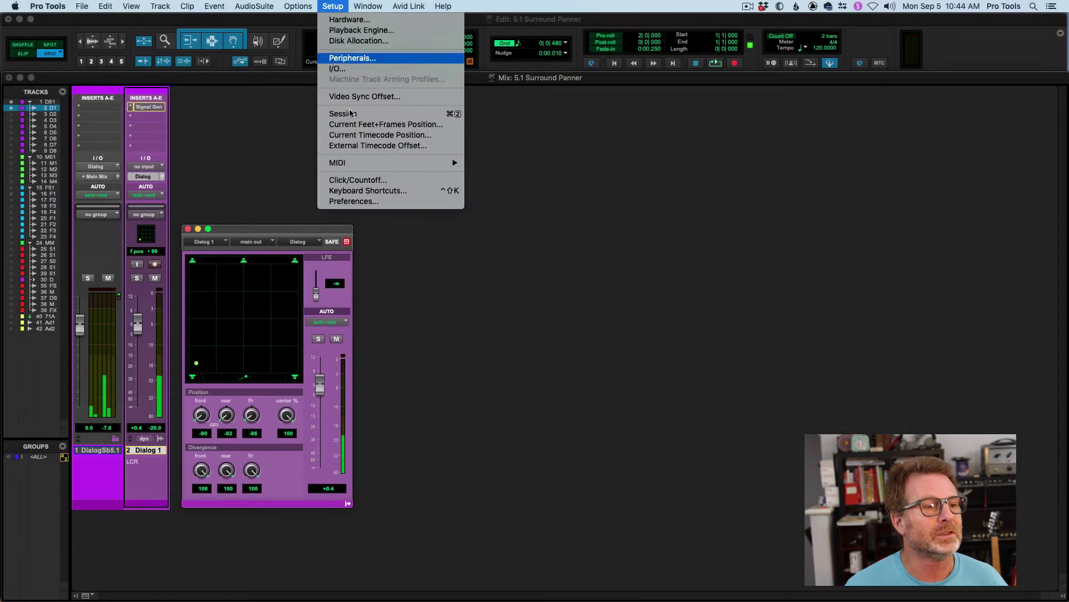
click(361, 201)
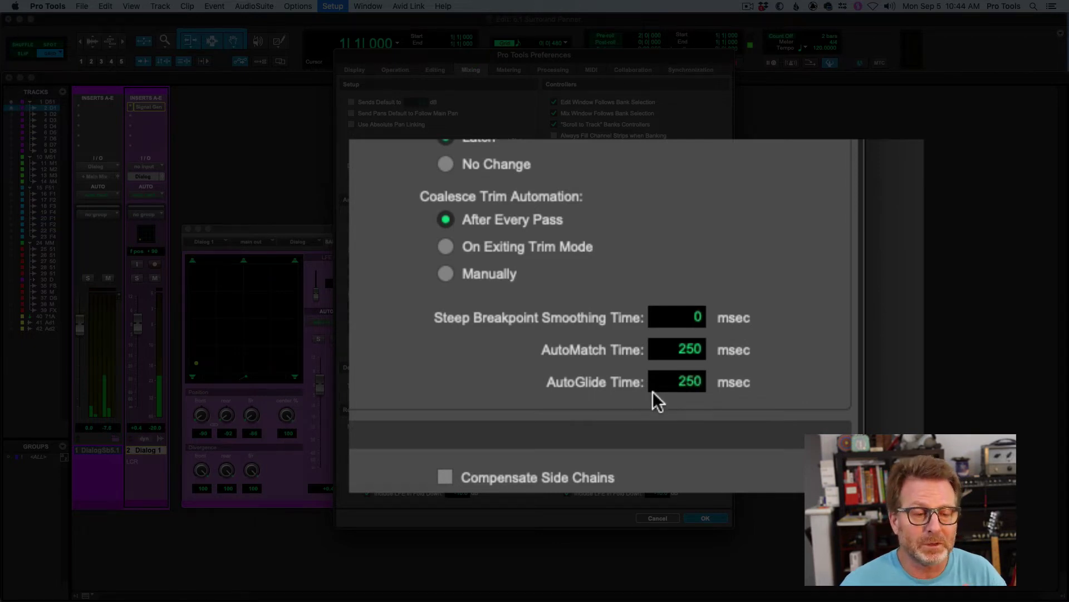
click(669, 386)
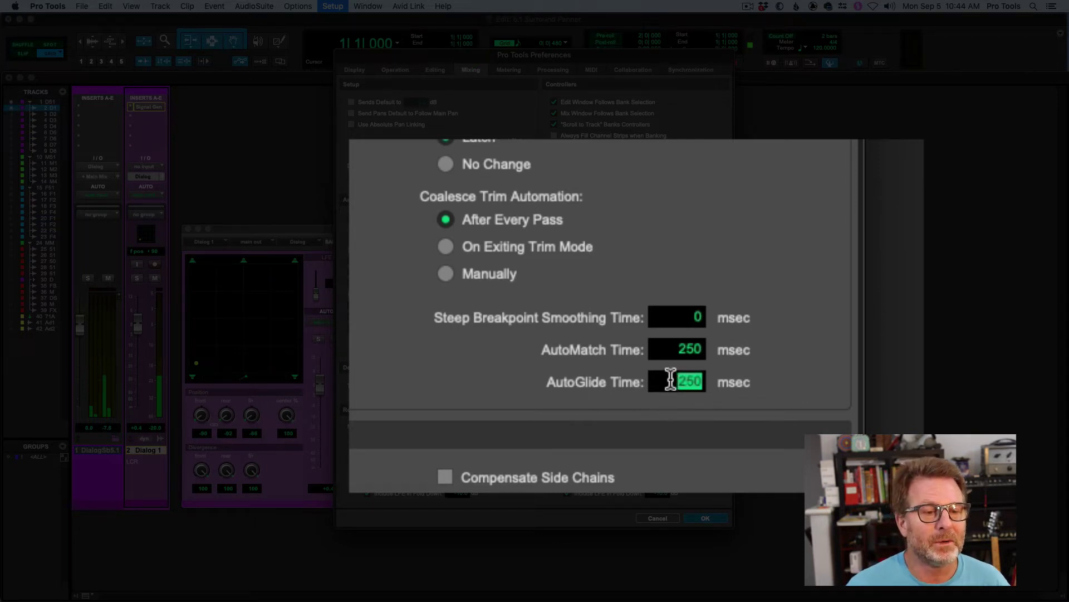
text(1000)
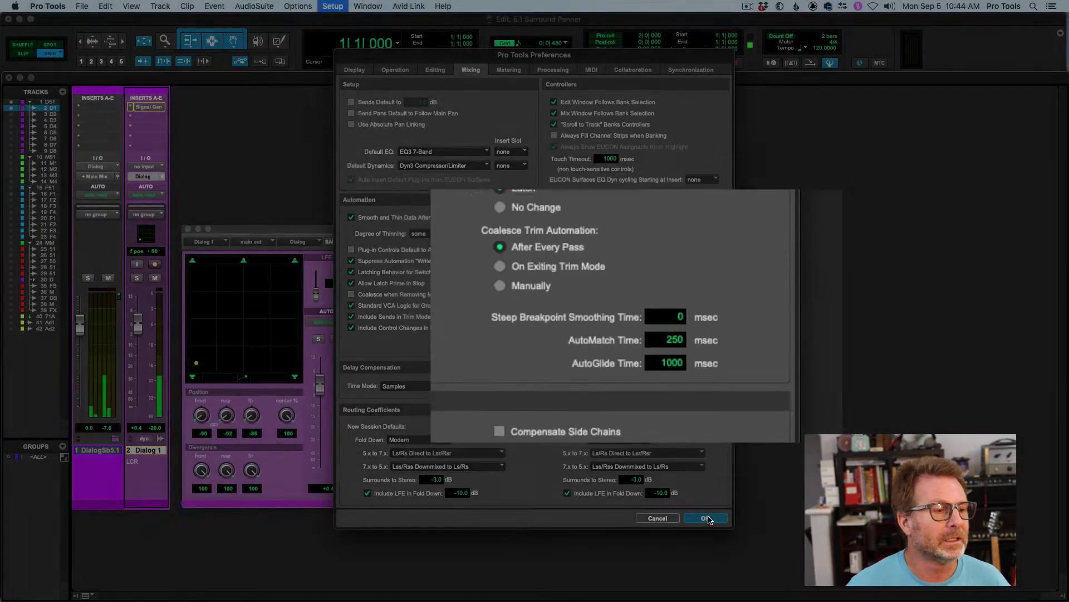
click(708, 518)
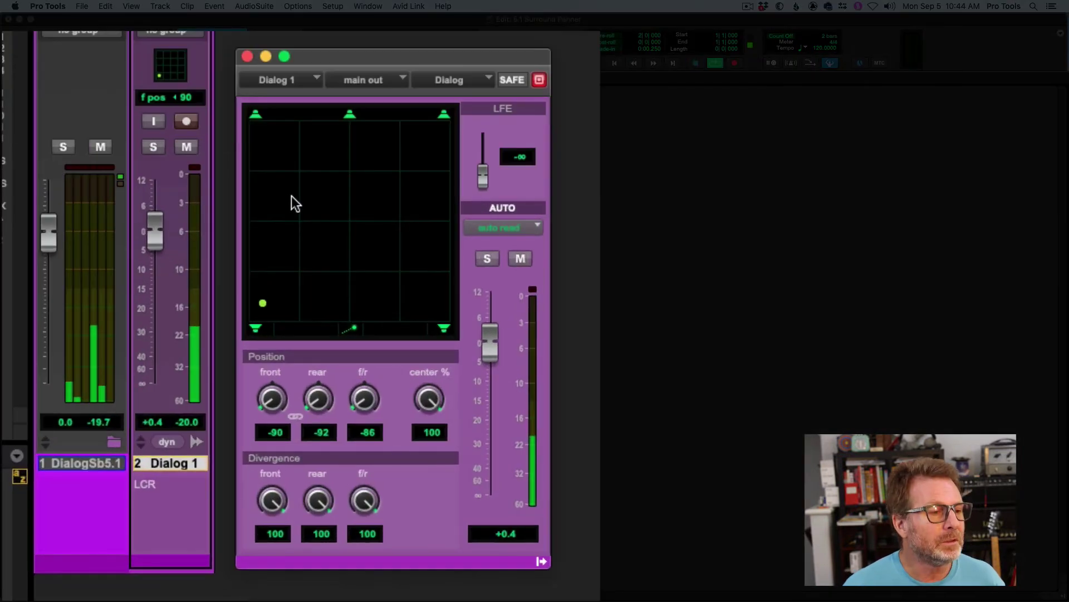
Step: Glide Dialog 1 to the front left, front right and then rear right, ending at about front 66, rear 64, f/r -63
click(295, 197)
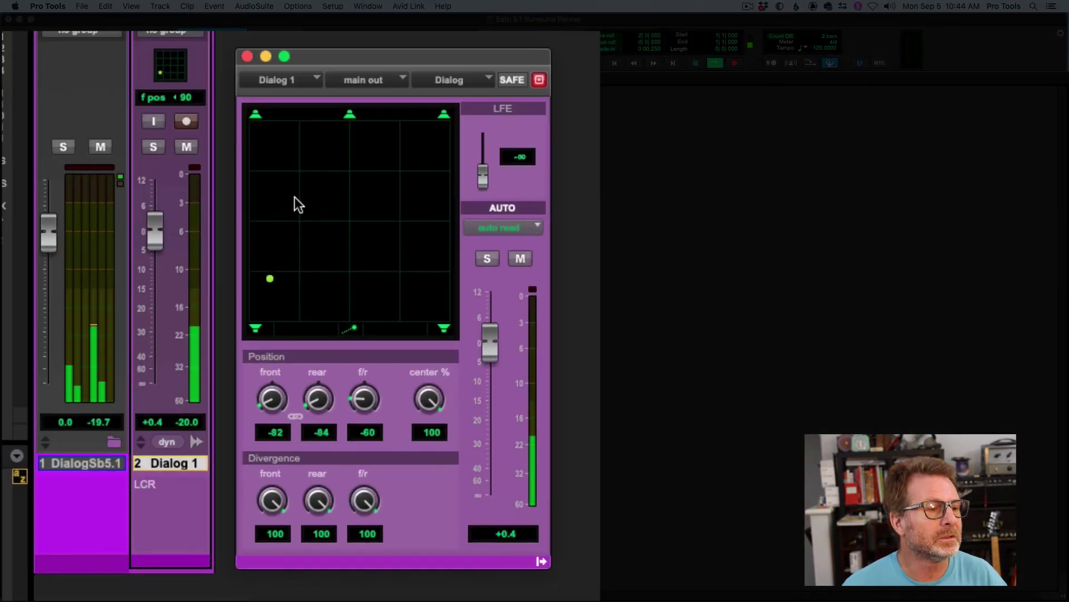
click(273, 158)
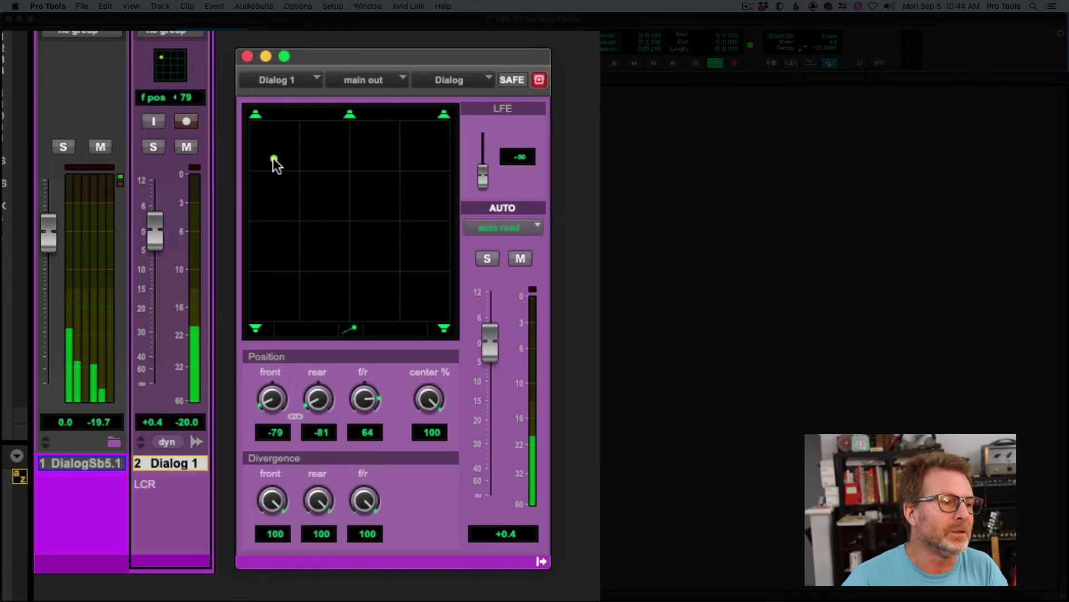
click(404, 179)
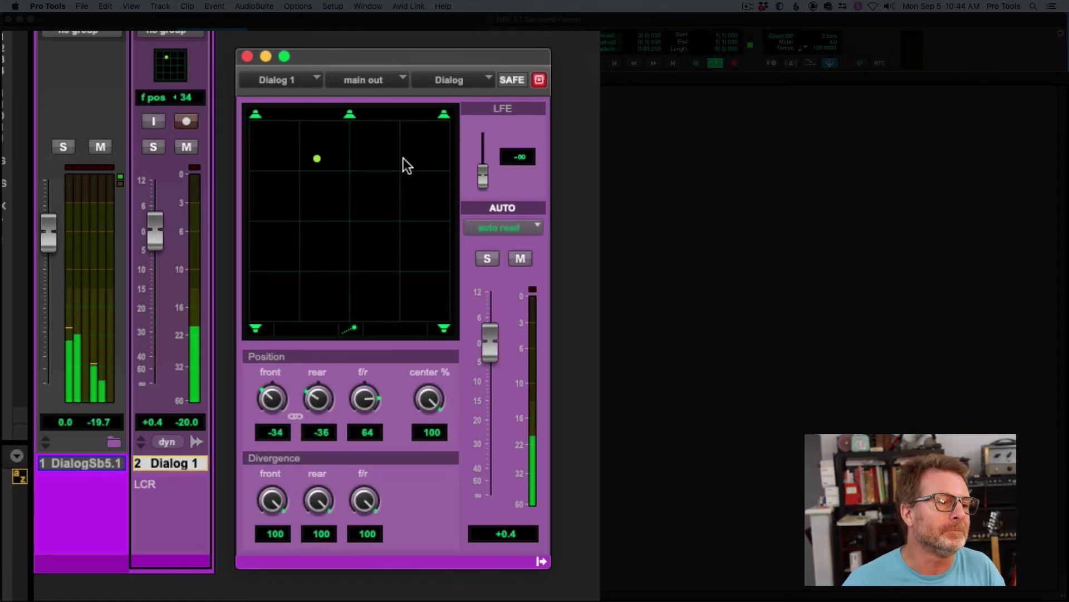
click(412, 281)
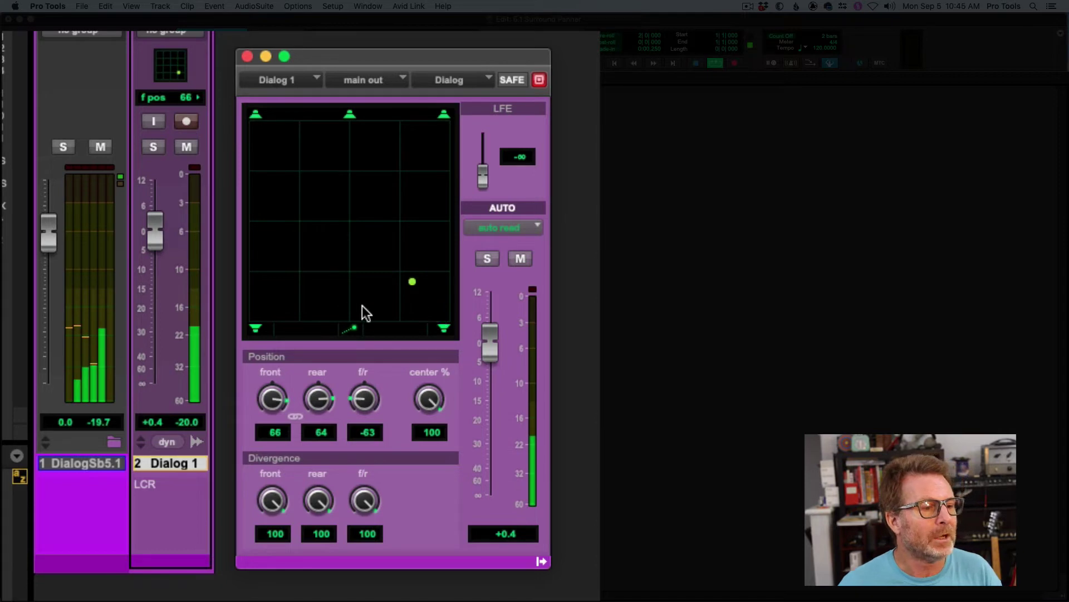
Step: Switch the panner to Divergence Editing mode and review the available panning modes
click(348, 332)
click(261, 401)
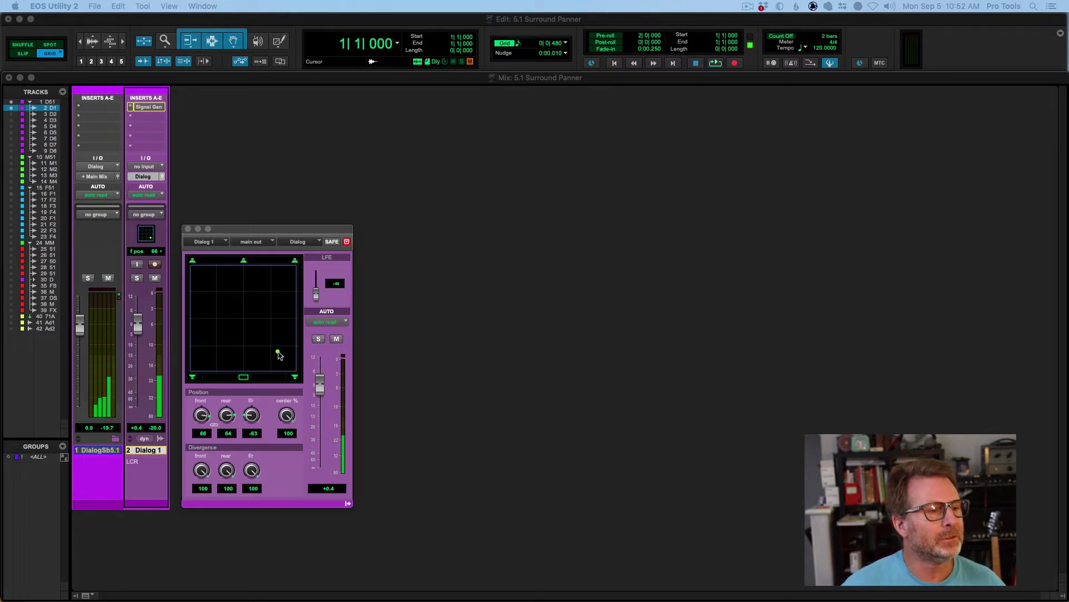
click(279, 354)
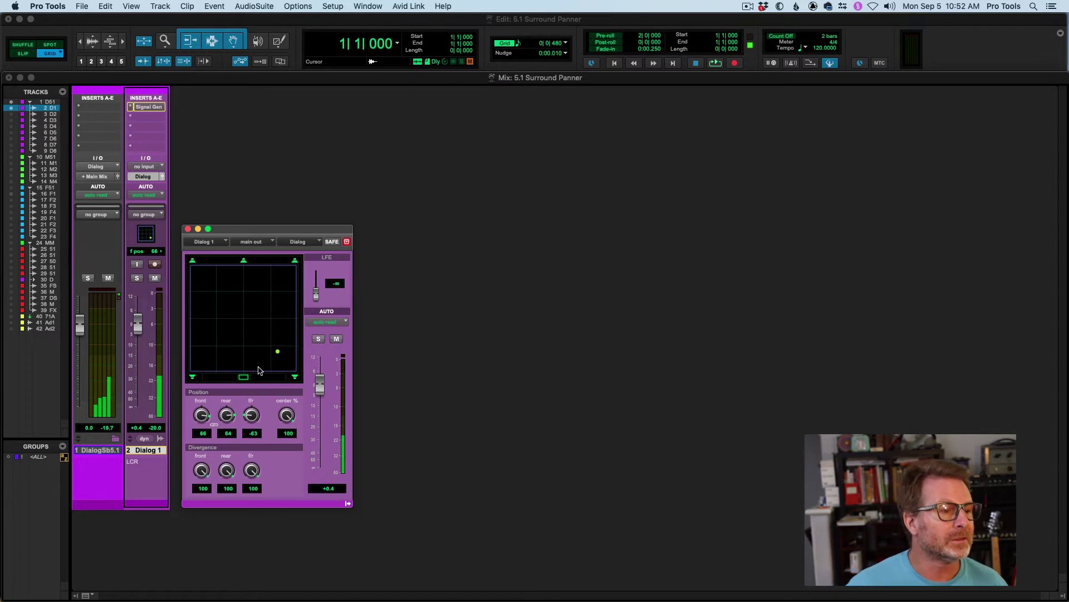
click(244, 377)
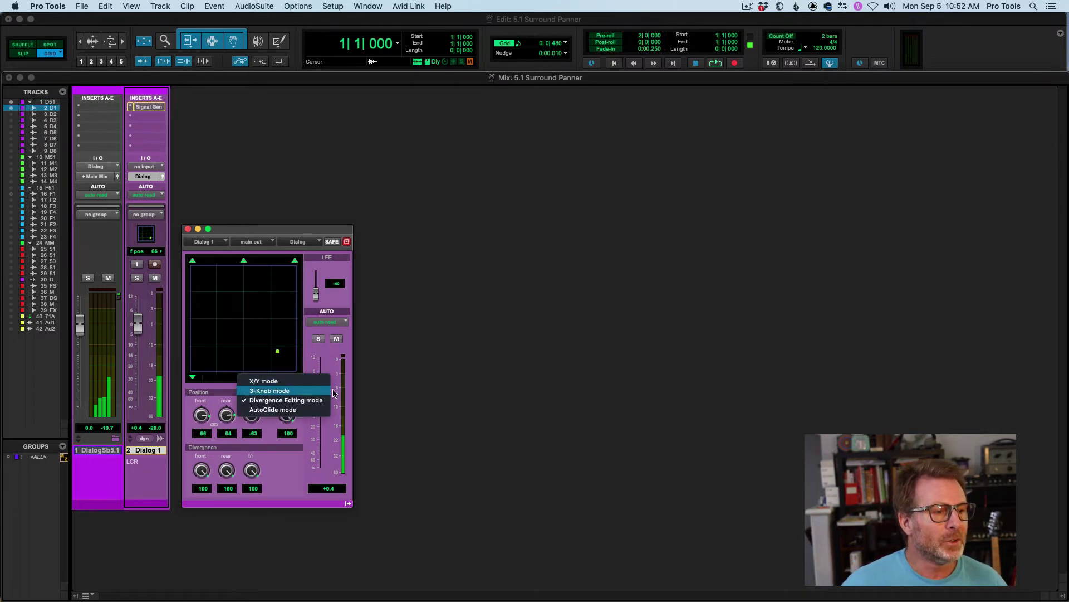
click(452, 363)
Step: Return the panner to X/Y mode and pan Dialog 1 to the front center, then fully front left at -100, -100, 100
click(244, 380)
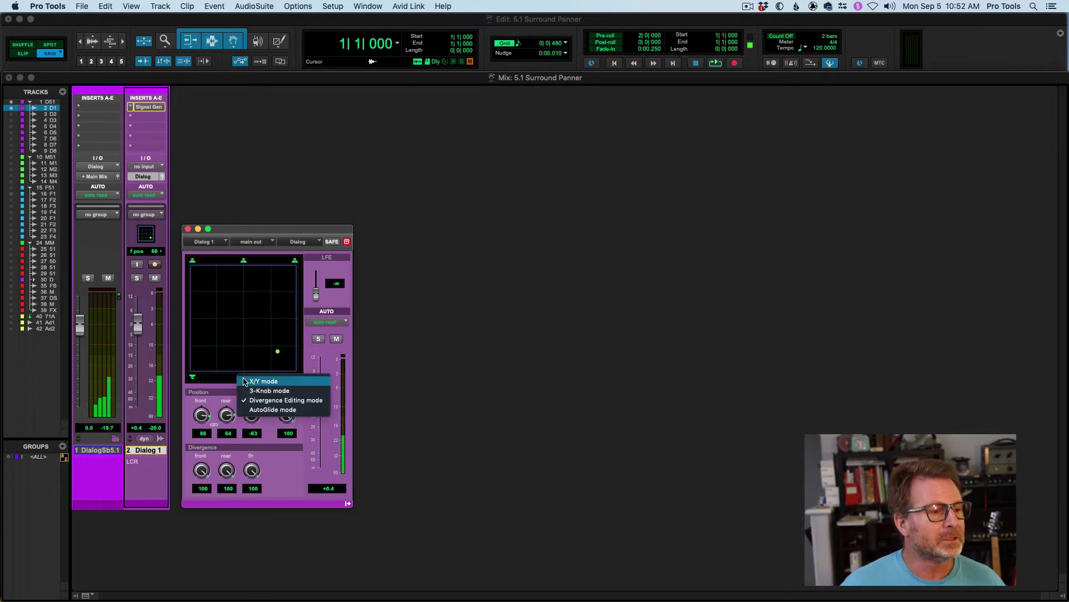
click(253, 383)
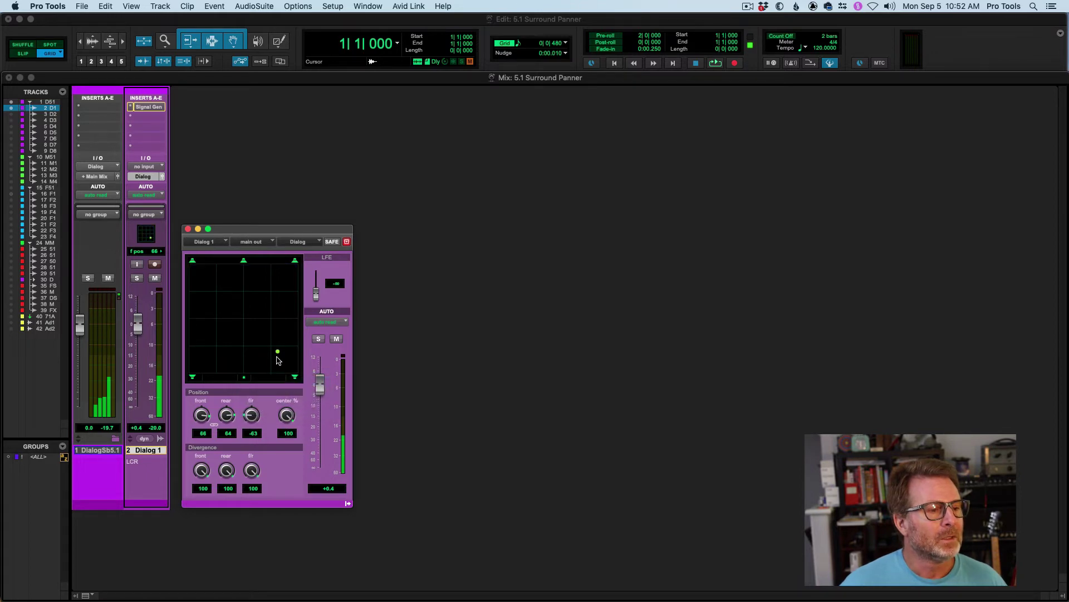
drag(278, 352, 244, 267)
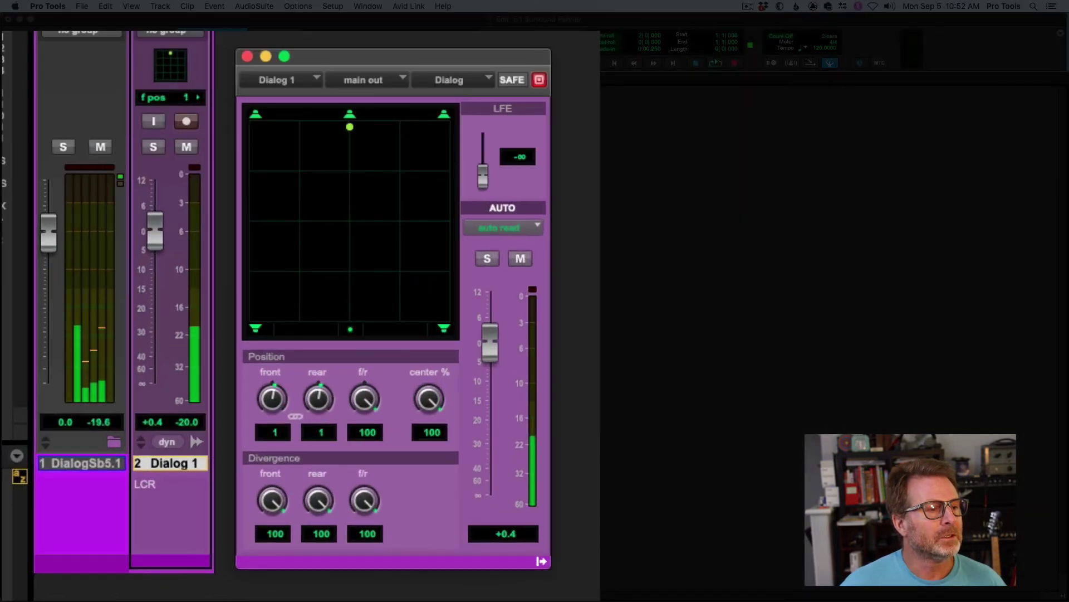
drag(350, 126, 349, 116)
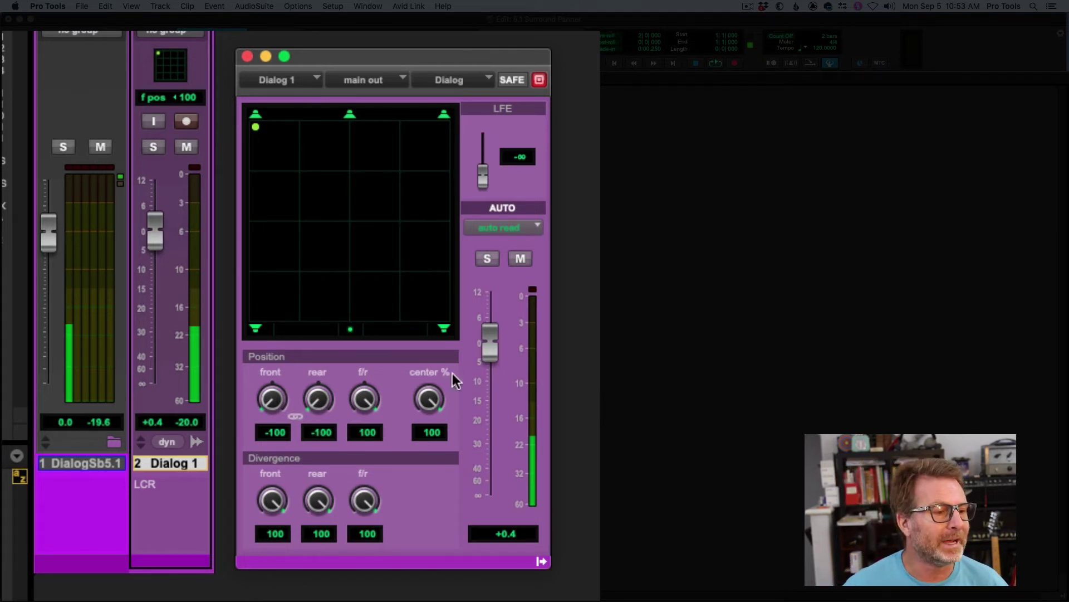
Step: Choose Divergence Editing mode and lower the front divergence to about 73, then to 0
click(350, 328)
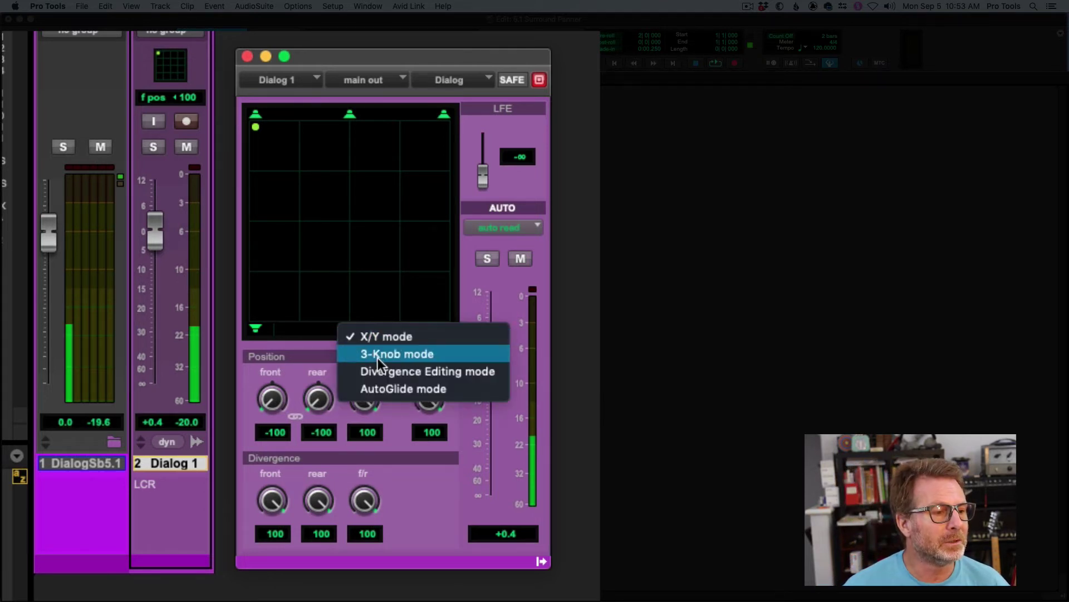
click(382, 371)
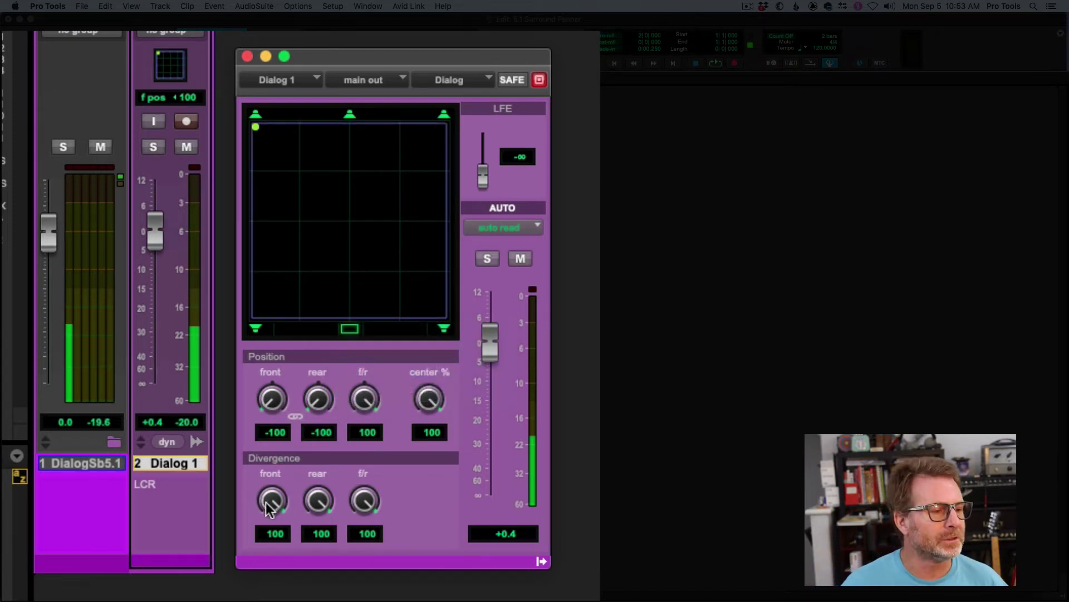
mouse_move(270, 501)
mouse_down()
mouse_move(274, 528)
mouse_move(269, 467)
mouse_move(273, 533)
mouse_move(277, 516)
mouse_up()
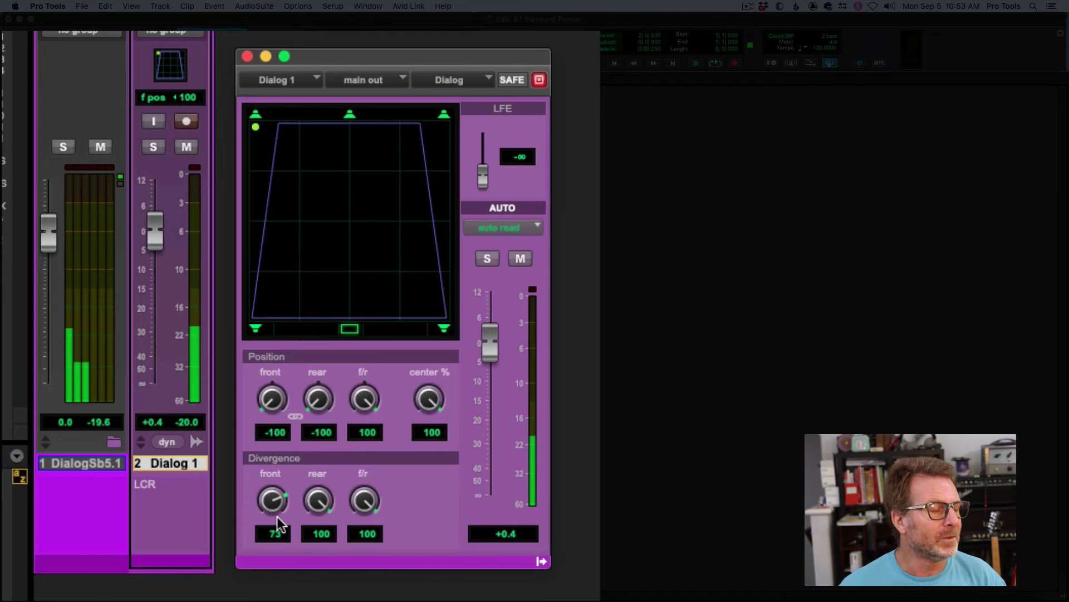
drag(274, 512, 269, 601)
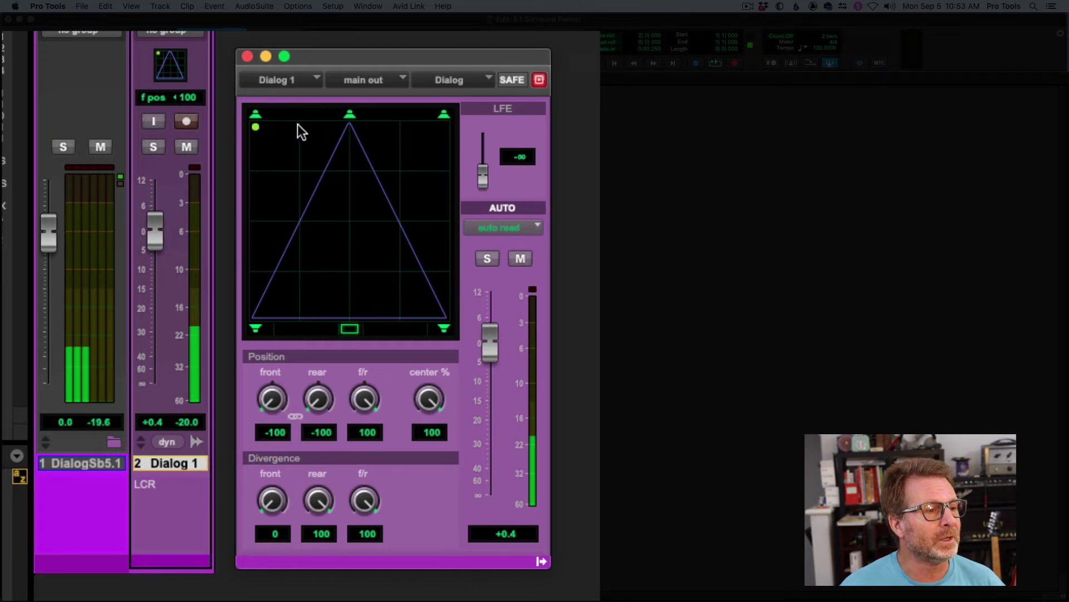
Step: Return the panner to X/Y mode, keep Dialog 1 fully front left, and raise the front divergence to about 75
click(349, 329)
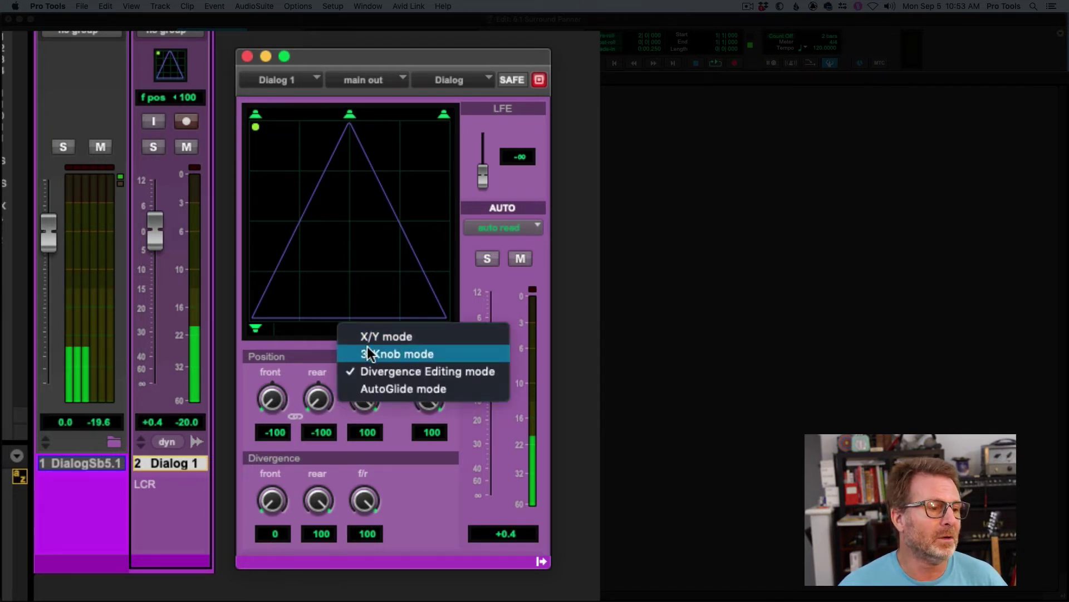
click(369, 336)
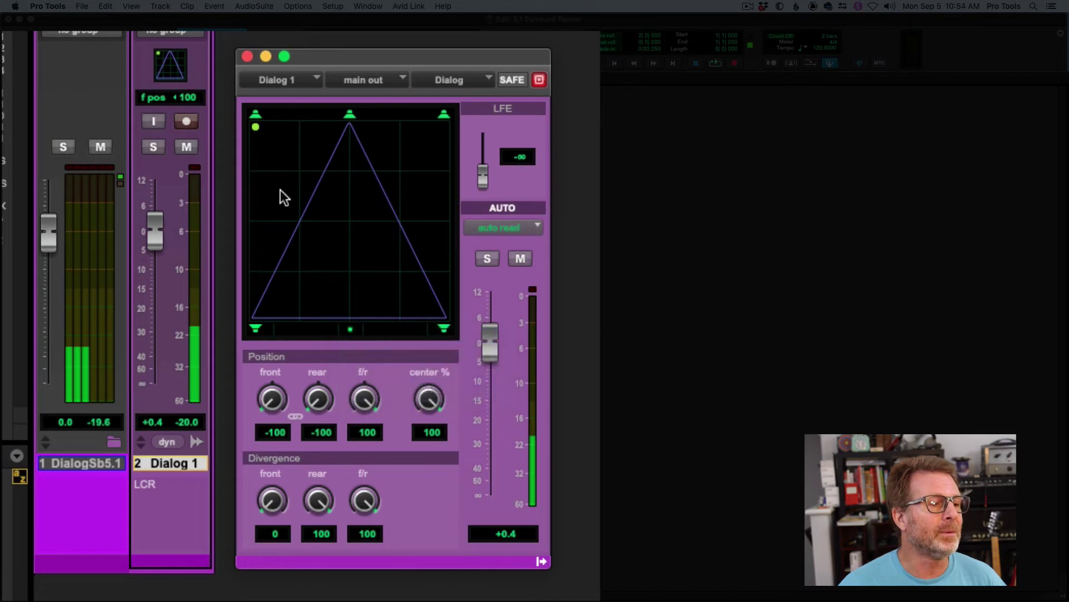
mouse_move(263, 131)
mouse_down()
mouse_move(427, 127)
mouse_move(256, 130)
mouse_up()
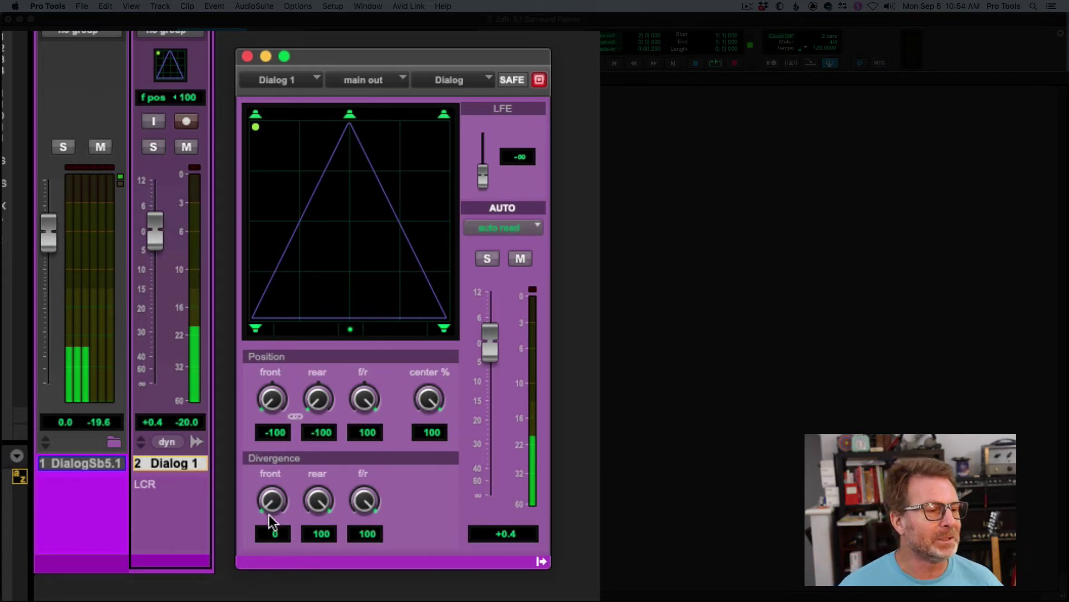
drag(265, 507, 255, 378)
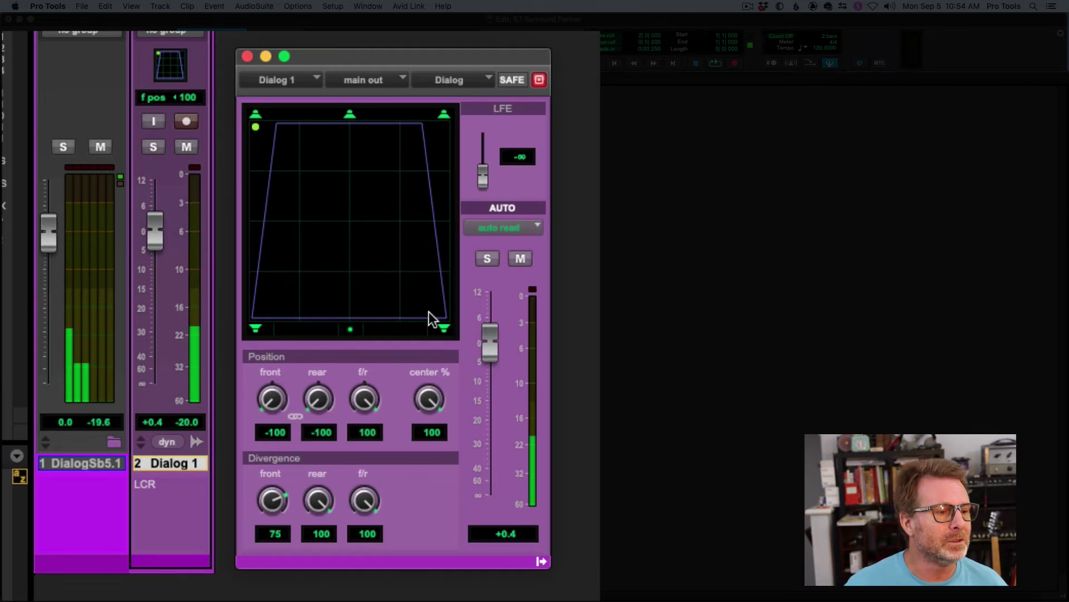
Step: Lower Dialog 1's center percentage to 0 and adjust the front divergence to about 85, then back to about 77
mouse_move(427, 400)
mouse_down()
mouse_move(430, 430)
mouse_move(429, 342)
mouse_move(449, 356)
mouse_move(423, 416)
mouse_move(430, 580)
mouse_up()
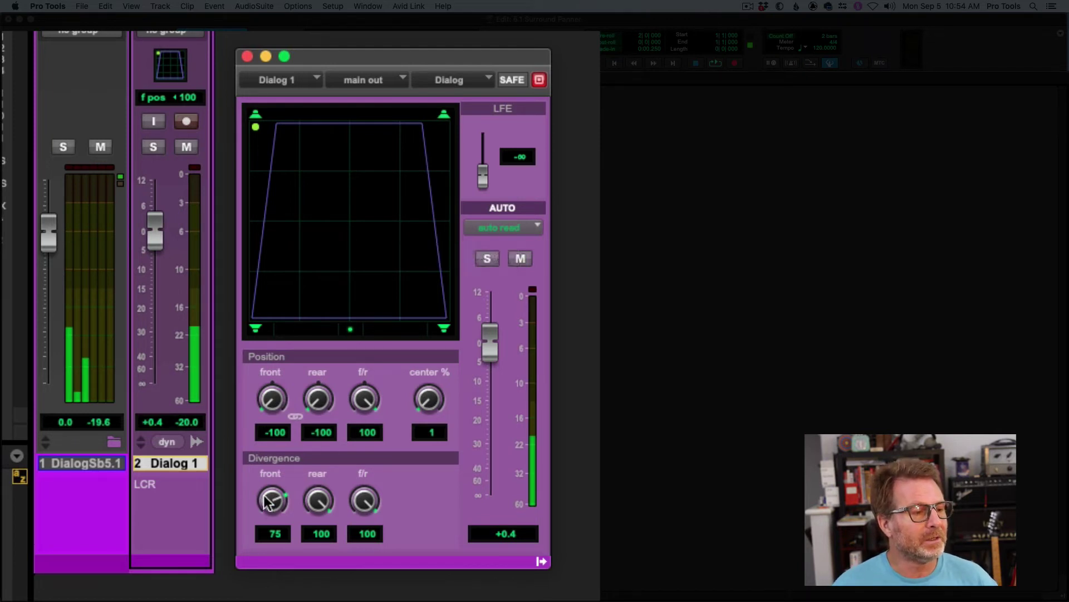
drag(266, 501, 229, 357)
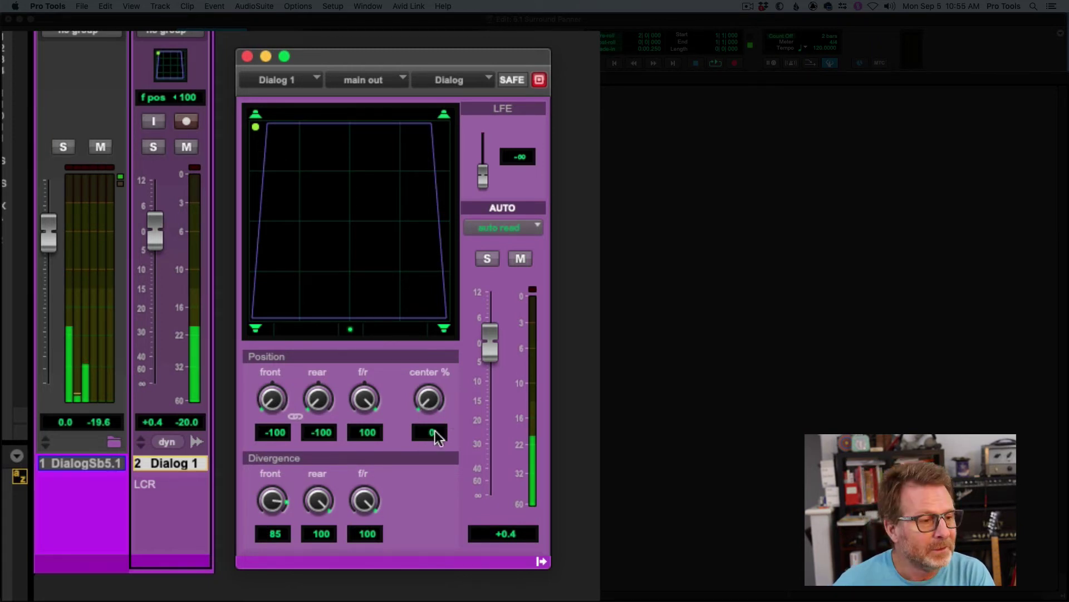
key(Return)
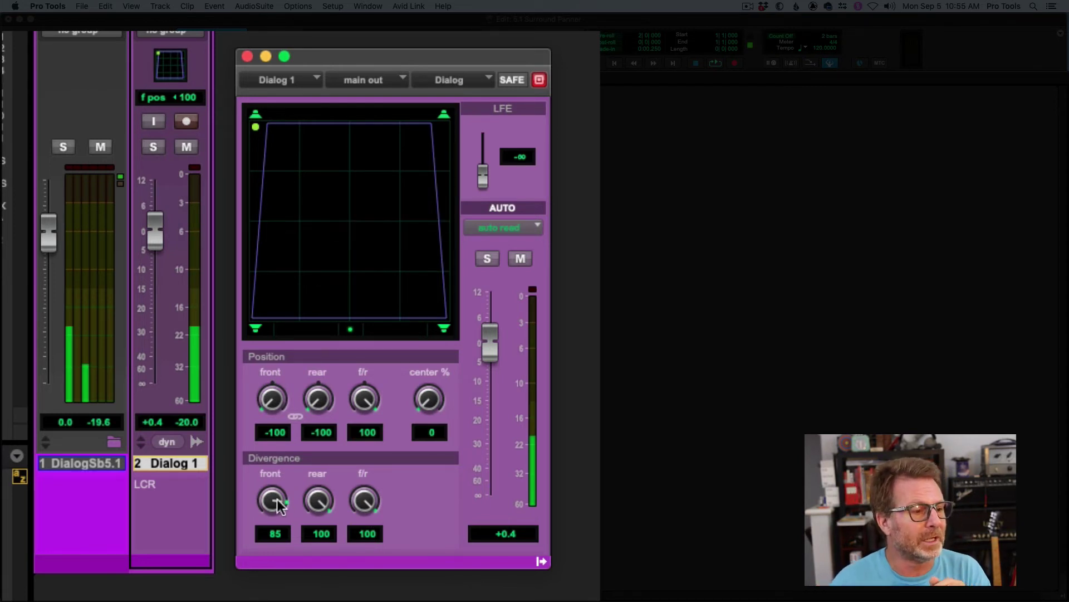
mouse_move(278, 504)
mouse_down()
mouse_move(271, 482)
mouse_move(269, 504)
mouse_up()
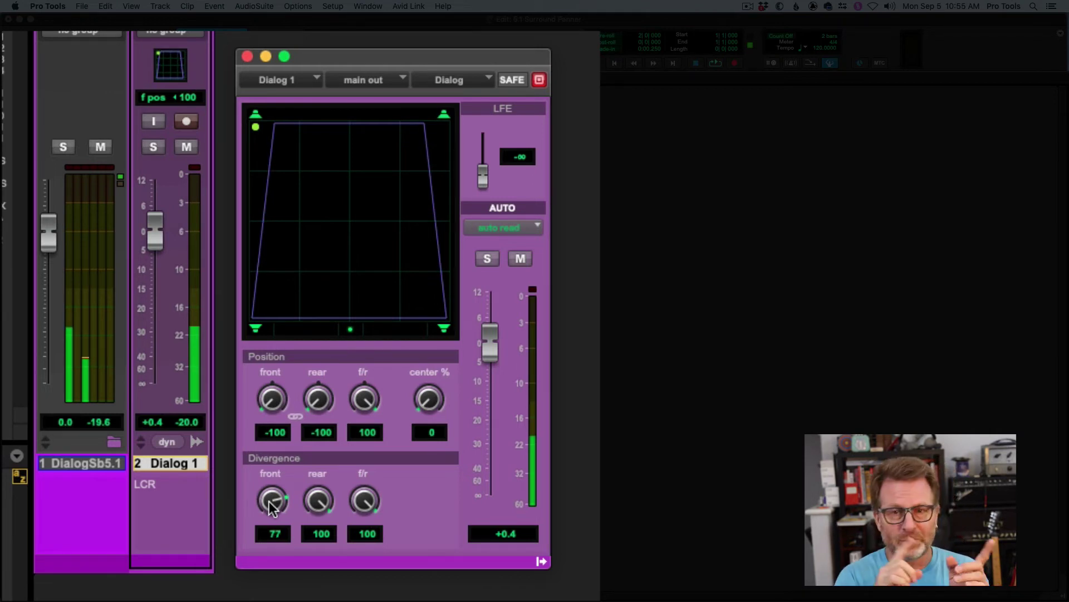
Step: Pan Dialog 1 fully rear left at -100, -100, -100, varying the rear divergence from about 1 to about 62
drag(316, 508, 310, 601)
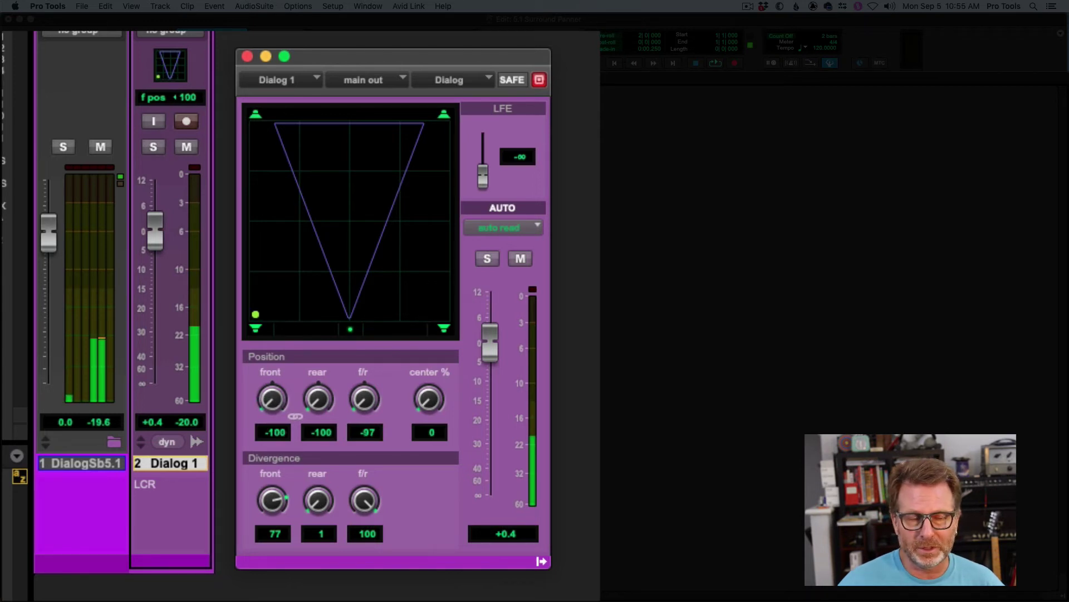
drag(365, 315, 255, 322)
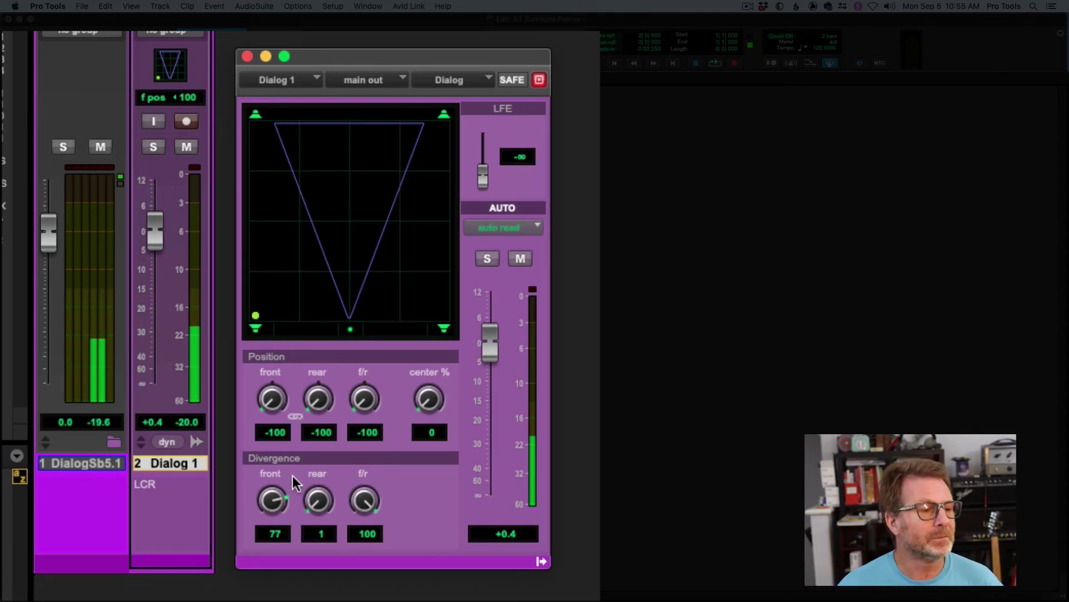
drag(310, 508, 289, 388)
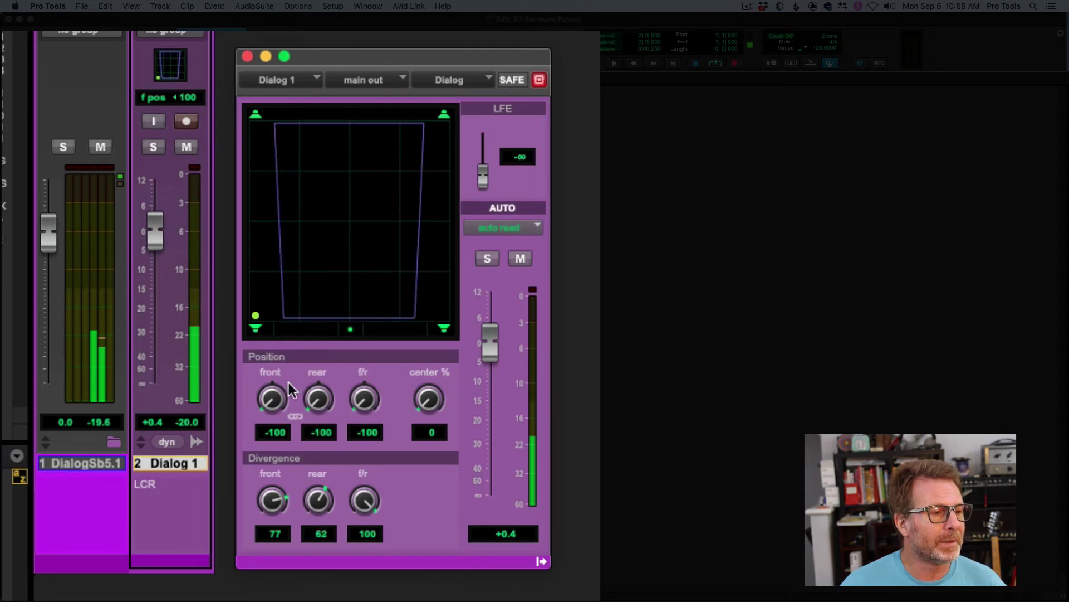
Step: Lower Dialog 1's f/r, rear and front divergence all to 0
drag(362, 505, 336, 590)
drag(314, 498, 277, 579)
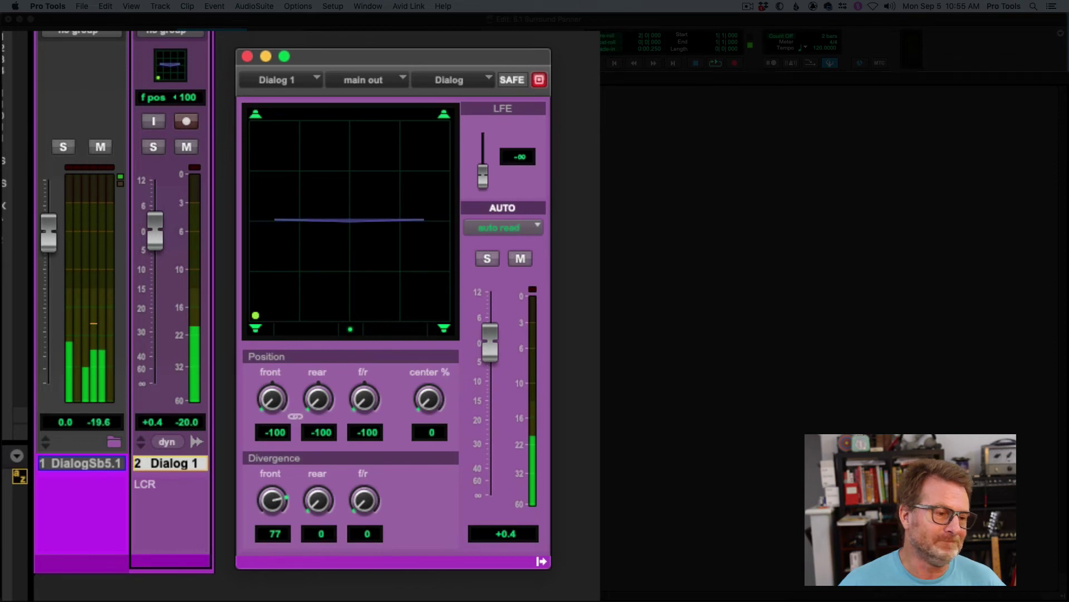
drag(270, 499, 268, 590)
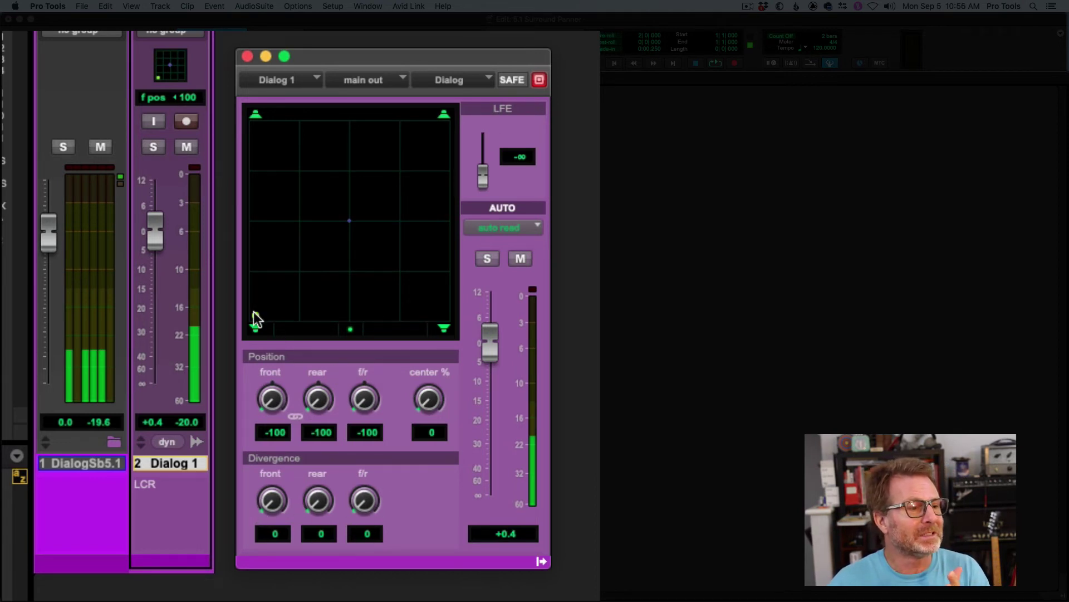
Step: Pan Dialog 1 around the grid, ending at -100, -100, -100, and restore the center percentage to 100 along the way
drag(255, 315, 256, 126)
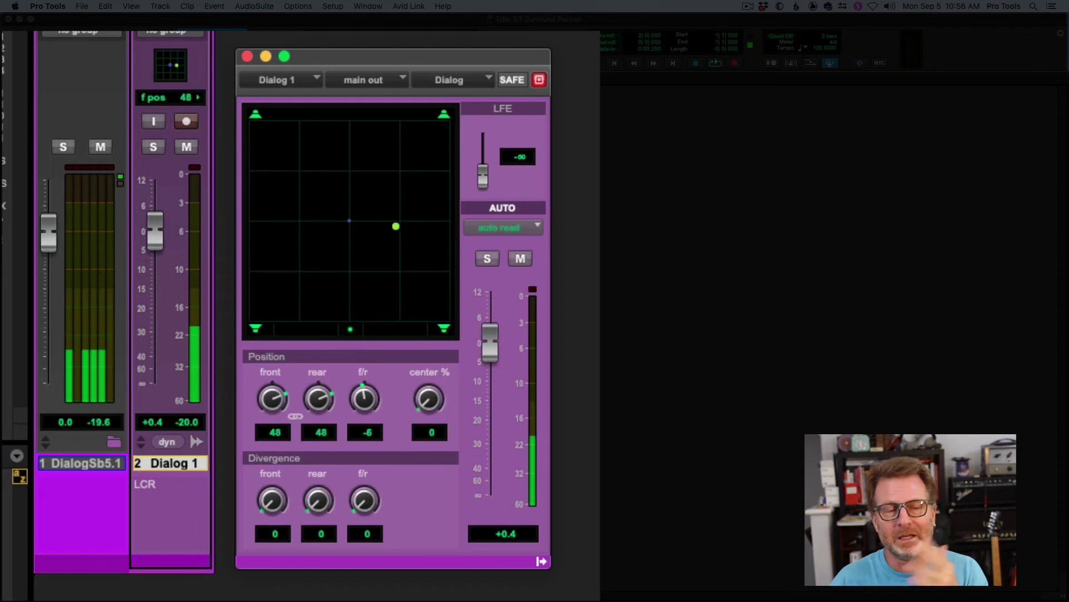
drag(339, 233, 388, 265)
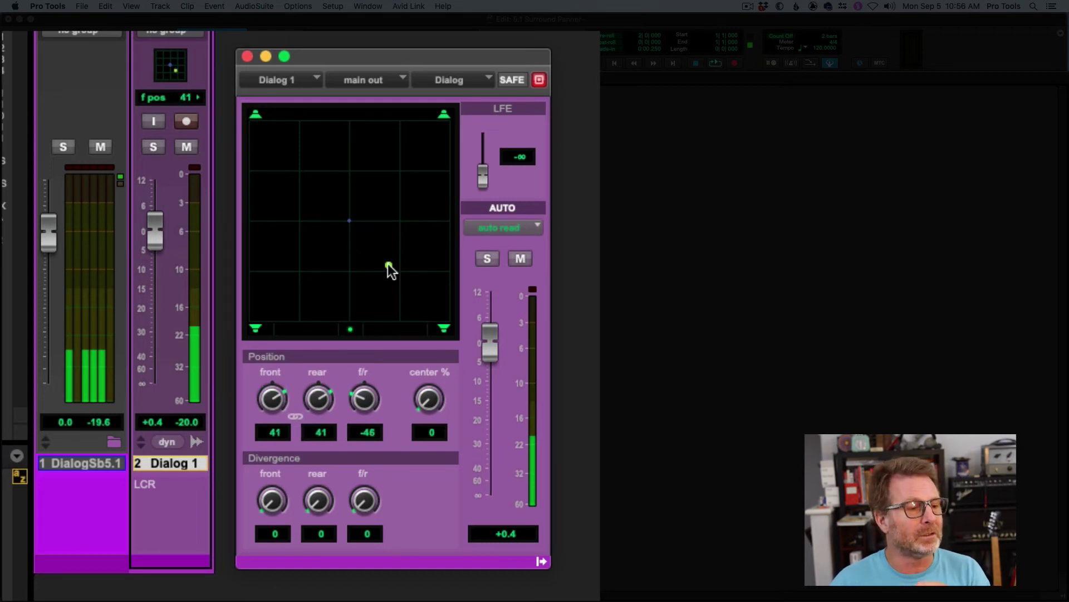
mouse_move(427, 402)
mouse_down()
mouse_move(426, 390)
mouse_move(424, 401)
mouse_up()
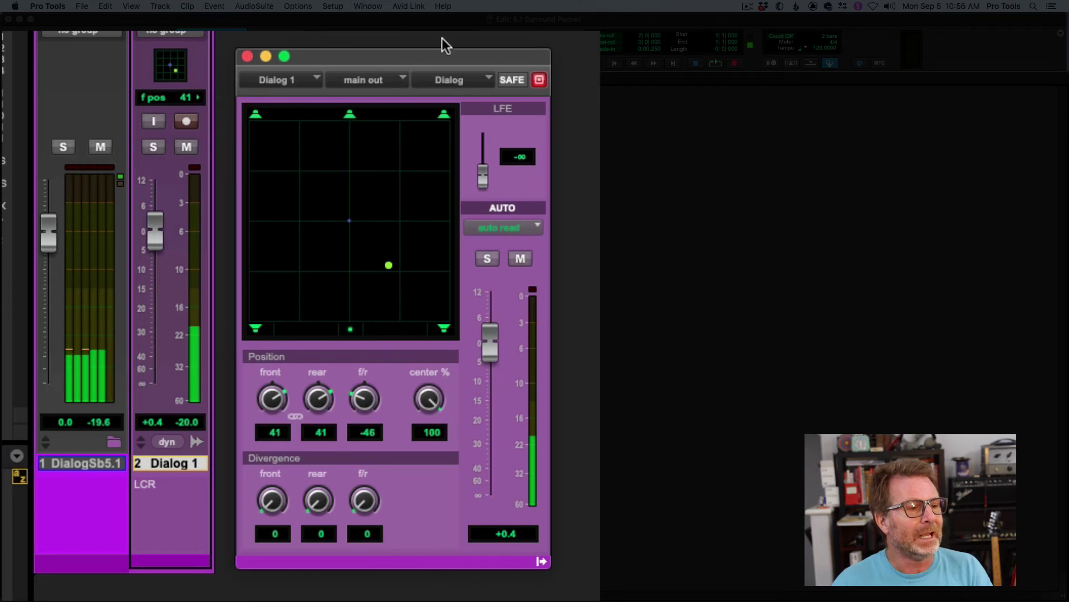
drag(389, 268, 256, 315)
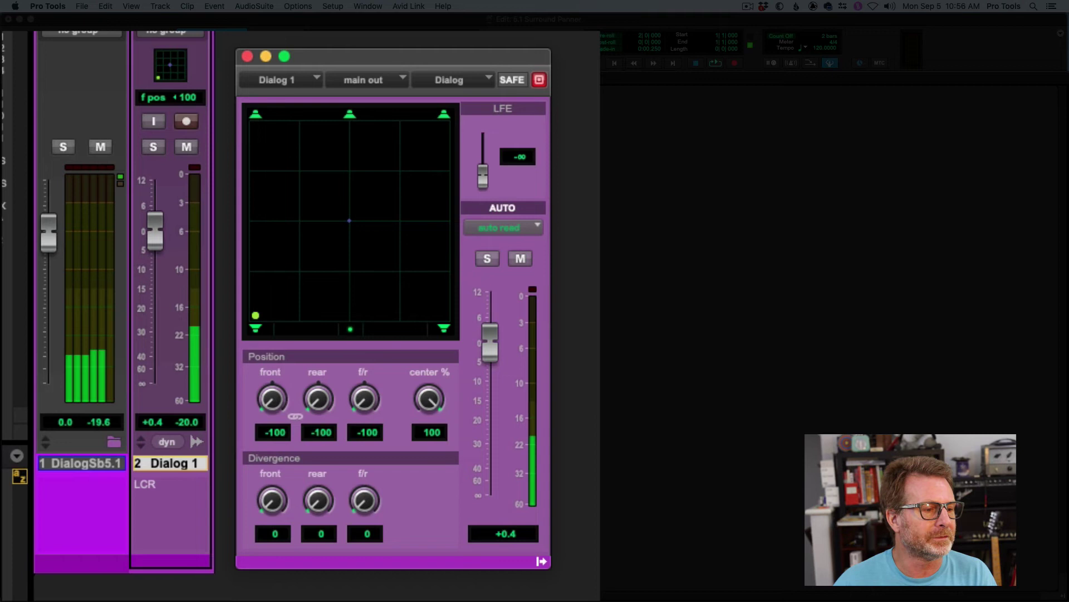
Step: Reset Dialog 1's front, rear and f/r divergence to their default of 100, and close its panner window
alt+click(272, 500)
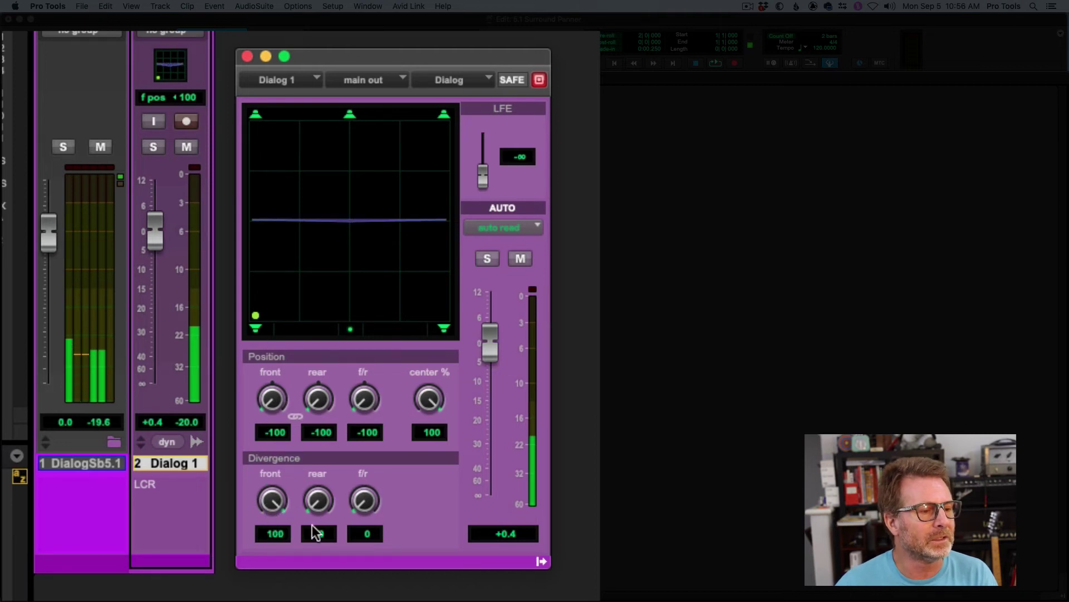
alt+click(318, 500)
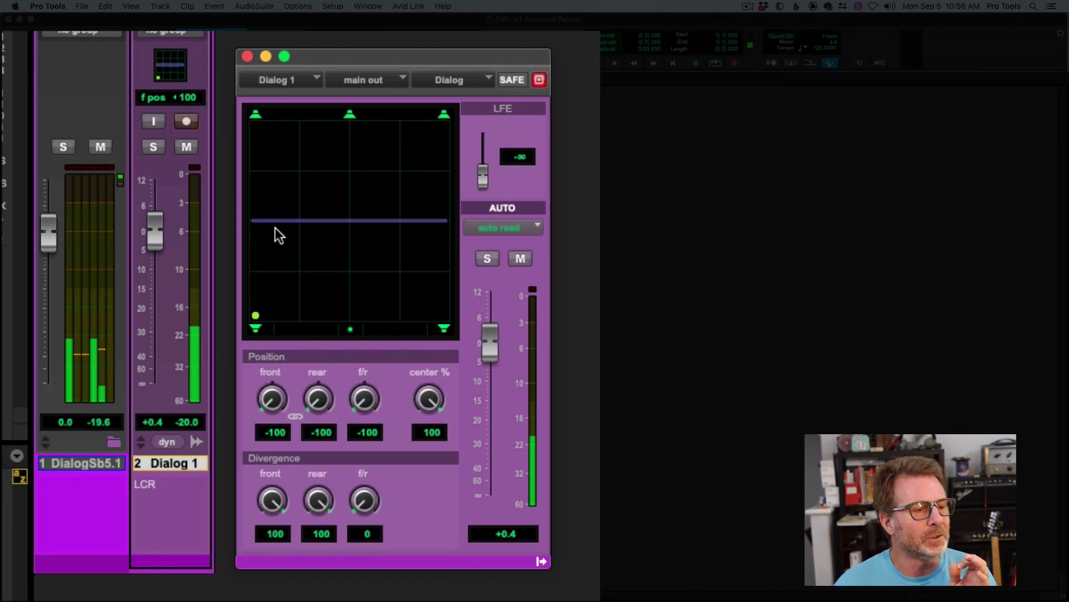
alt+click(364, 500)
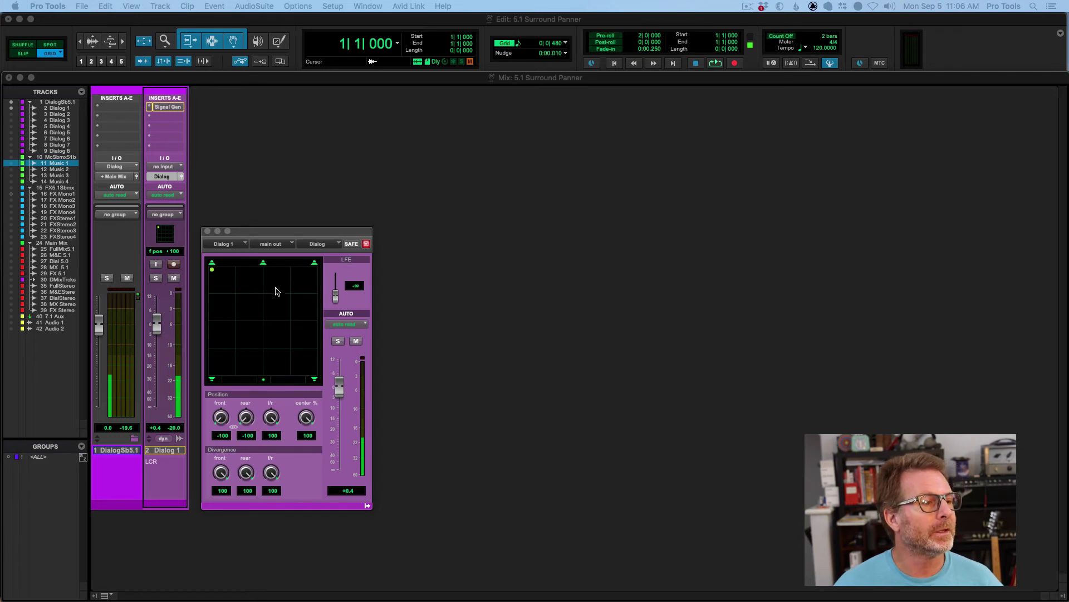
click(207, 232)
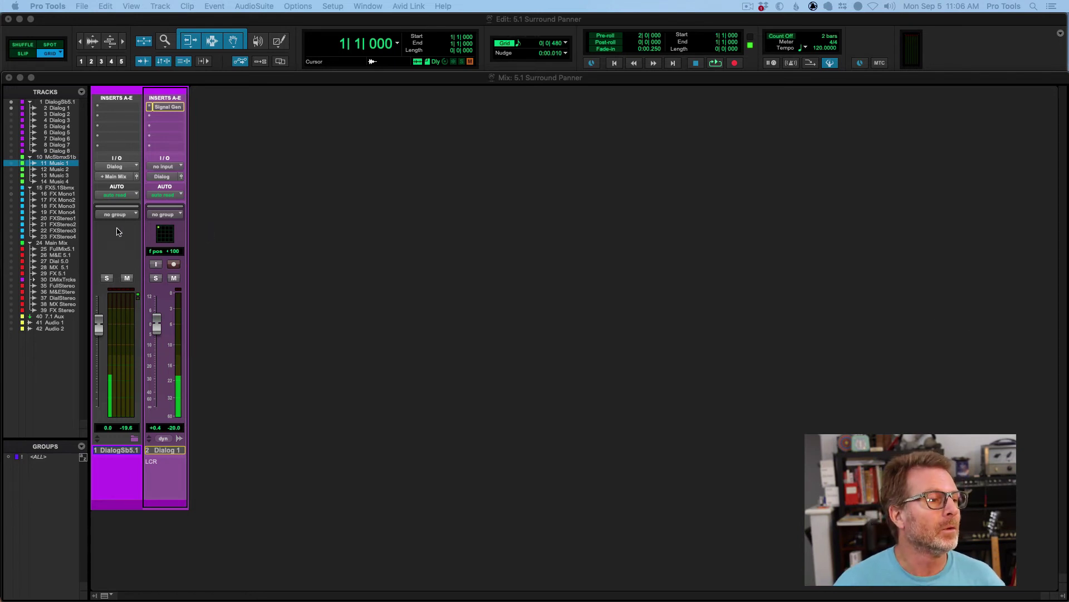
Step: Show the McSbmx51 submix and the Music 1 track in the mixer, and open the Music 1 output panner
click(10, 157)
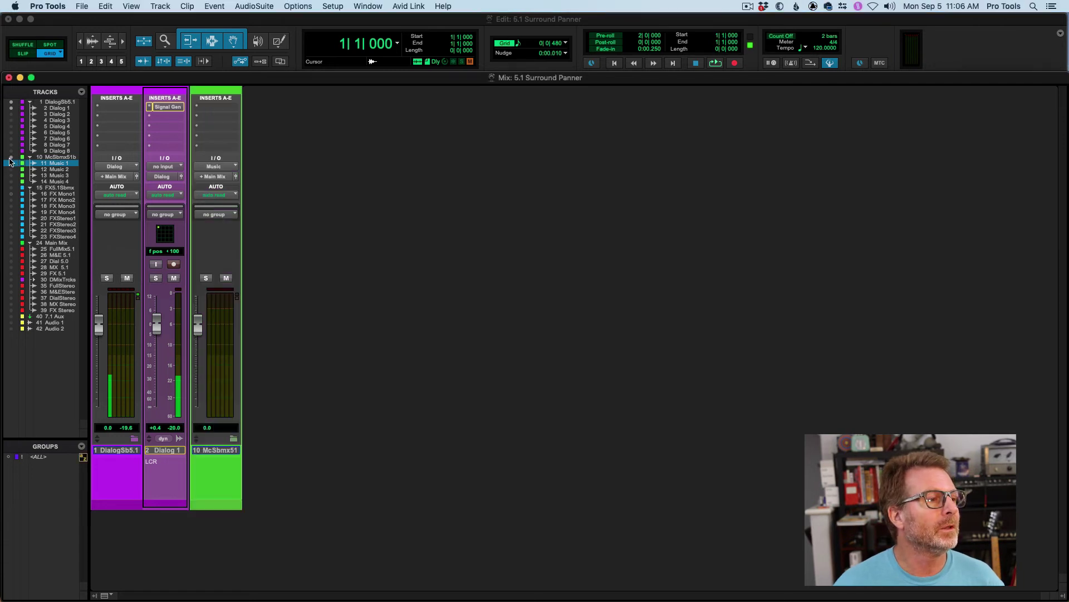
click(10, 163)
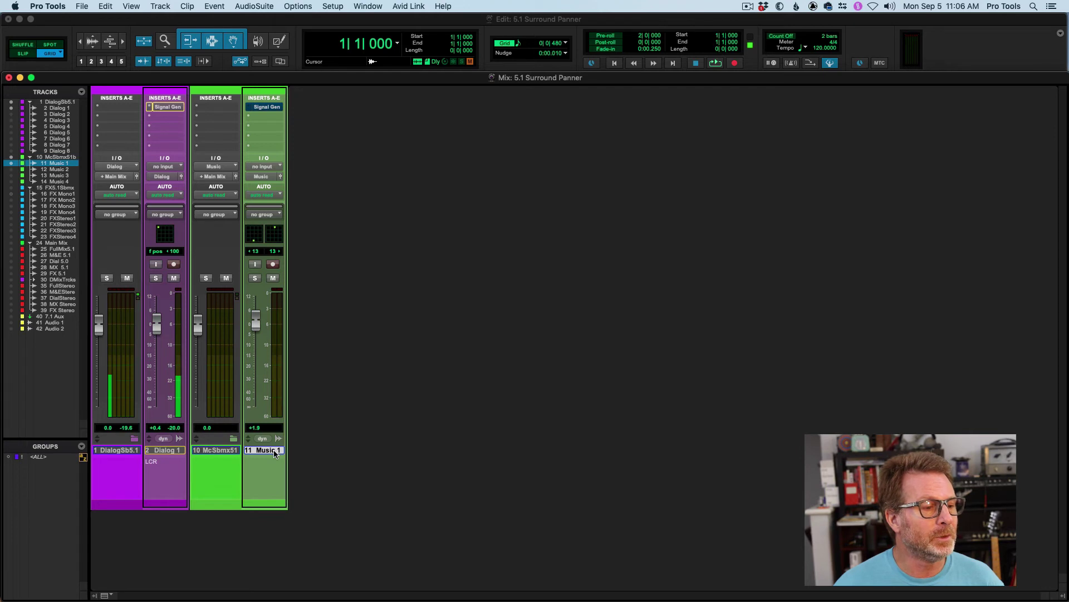
click(281, 177)
drag(318, 233, 430, 208)
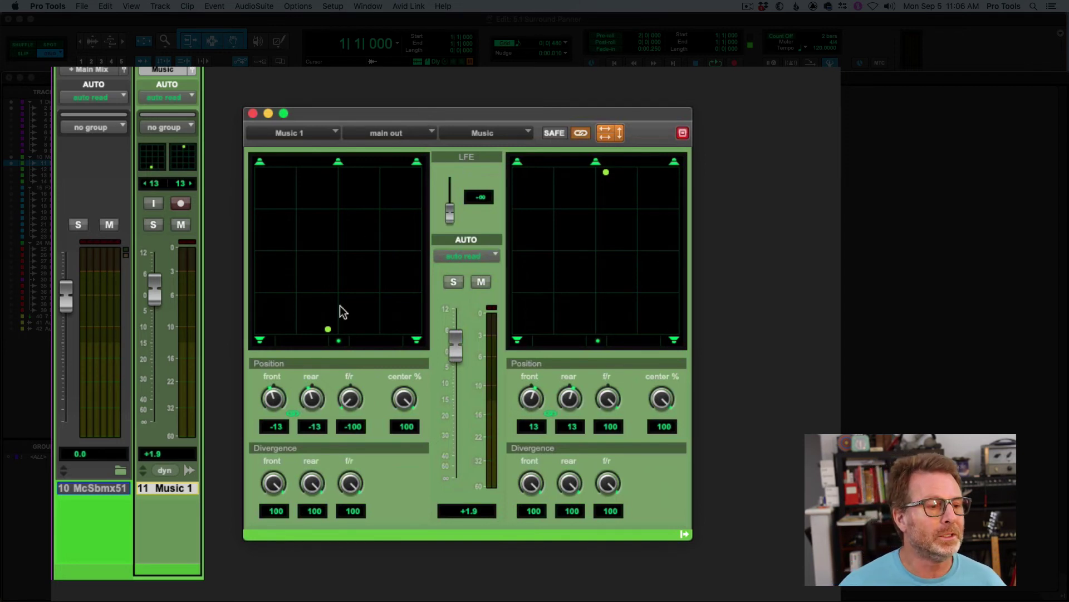
Step: Turn off front/rear inverse linking on Music 1 and pan its two channels to the front left and front right corners
drag(380, 111, 360, 161)
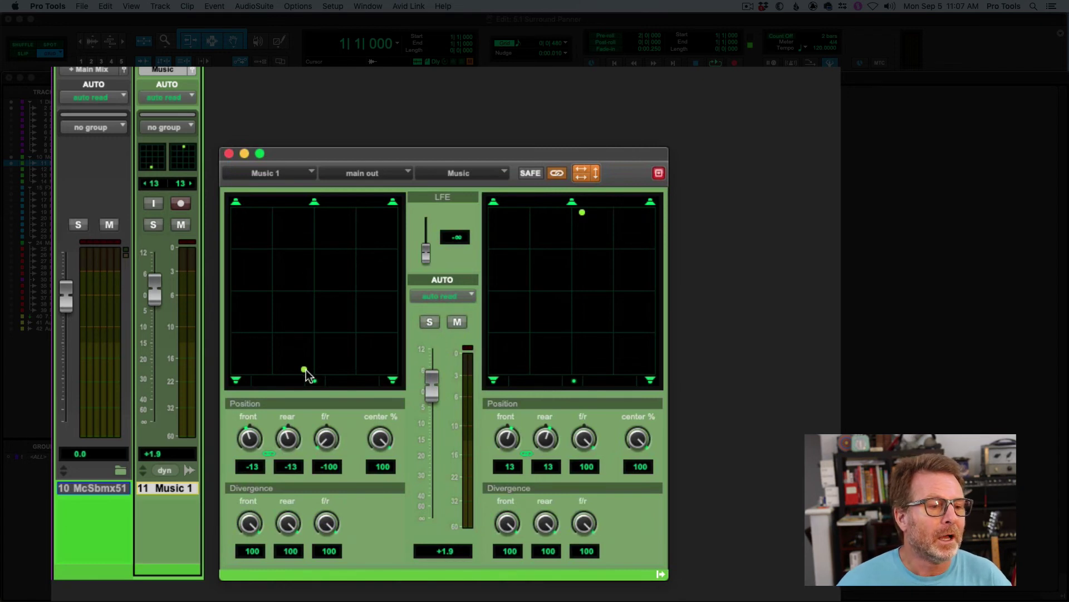
drag(305, 370, 235, 212)
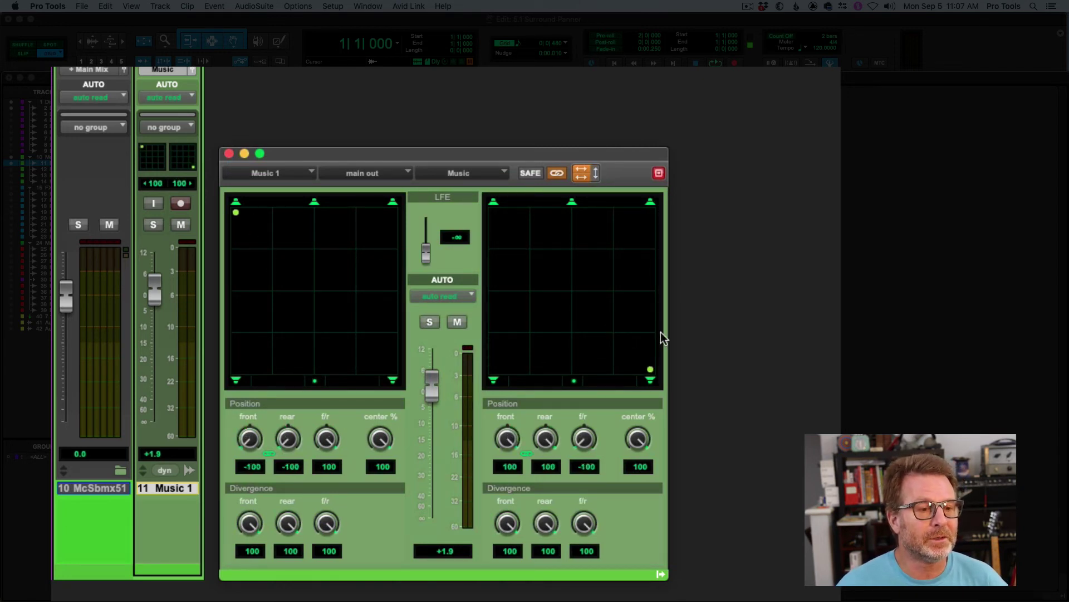
drag(651, 370, 650, 212)
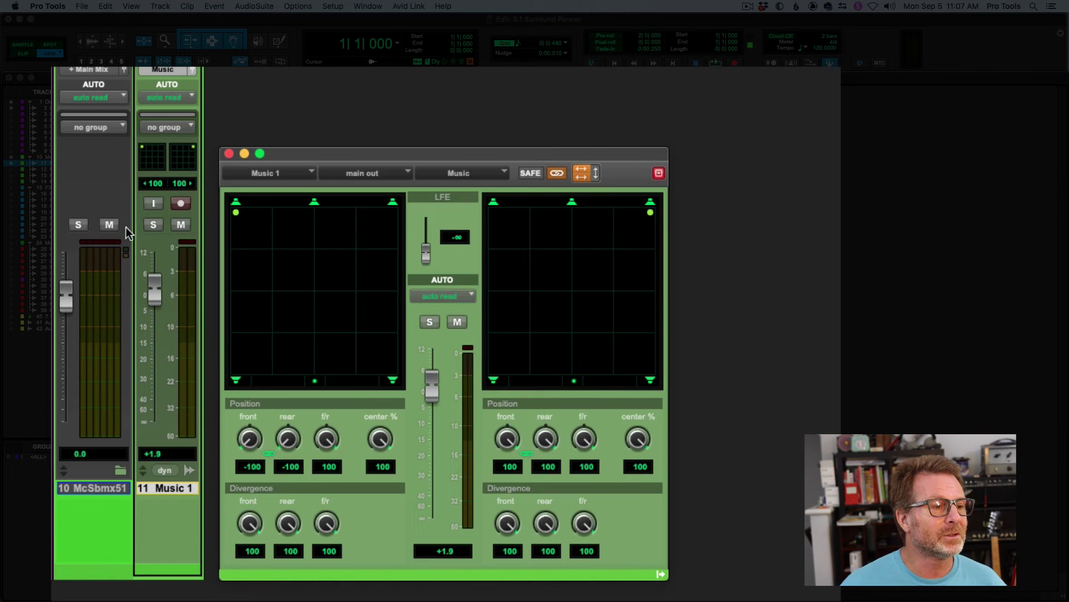
Step: Move Music 1's linked channels, unlink them to move each one separately, and relink them at the front left and front right corners
mouse_move(237, 212)
mouse_down()
mouse_move(237, 346)
mouse_move(248, 353)
mouse_move(299, 310)
mouse_move(293, 239)
mouse_move(236, 212)
mouse_up()
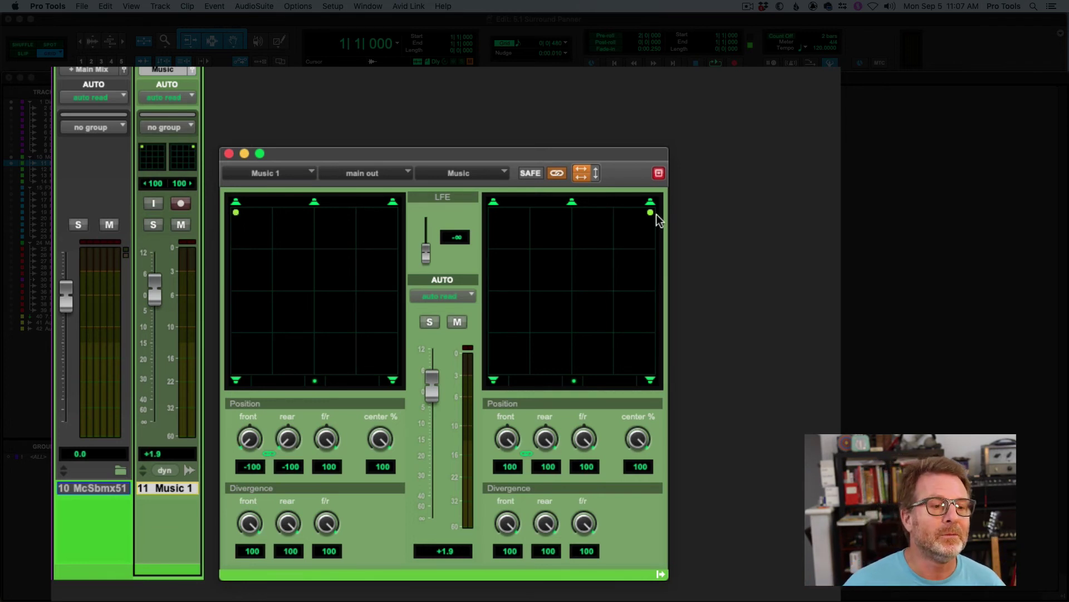
mouse_move(650, 212)
mouse_down()
mouse_move(635, 238)
mouse_move(650, 212)
mouse_move(651, 353)
mouse_move(650, 213)
mouse_up()
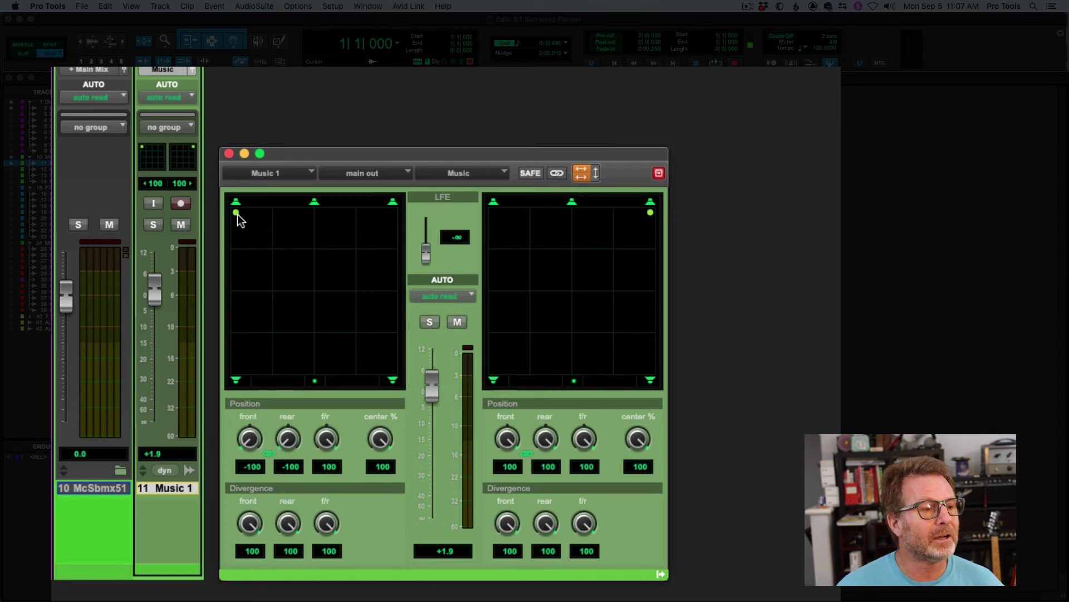
mouse_move(236, 213)
mouse_down()
mouse_move(383, 213)
mouse_move(236, 212)
mouse_up()
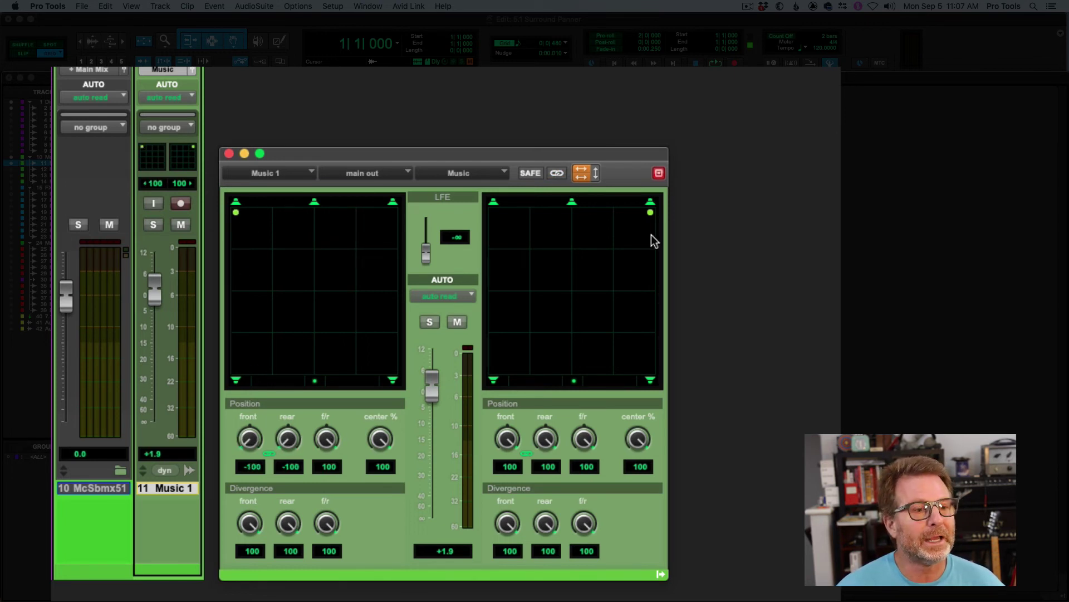
mouse_move(651, 212)
mouse_down()
mouse_move(640, 226)
mouse_move(644, 334)
mouse_move(650, 212)
mouse_up()
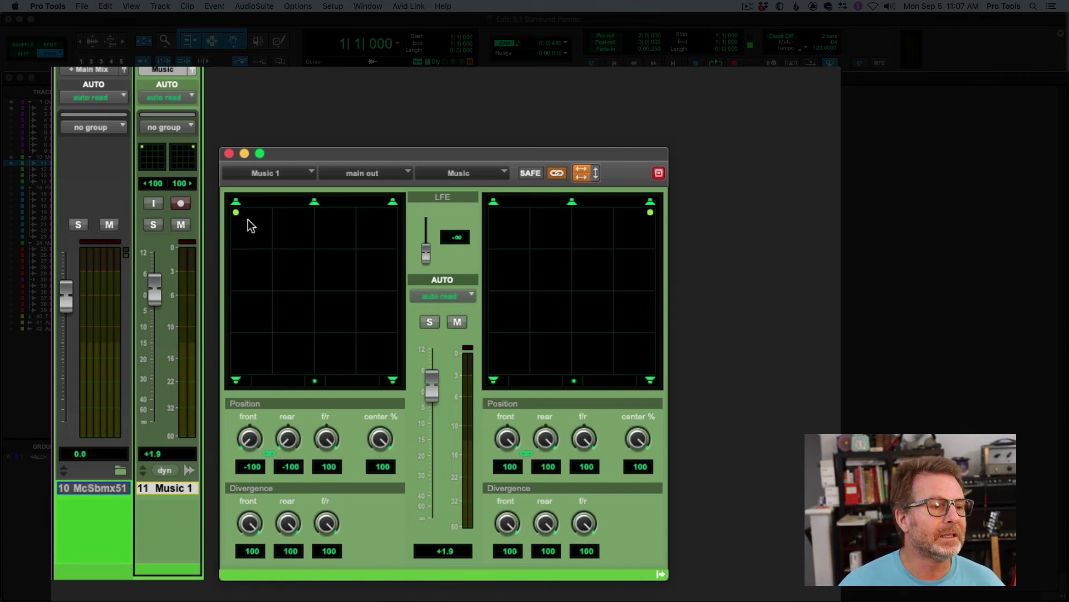
mouse_move(235, 214)
mouse_down()
mouse_move(236, 364)
mouse_move(295, 316)
mouse_move(316, 236)
mouse_move(236, 212)
mouse_up()
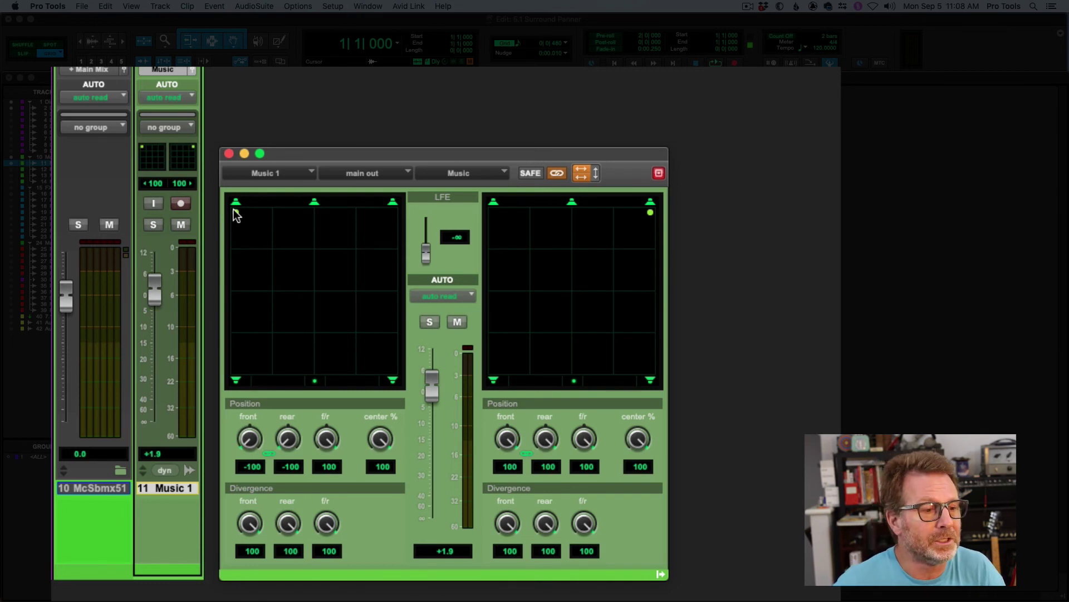
Step: Review the automation modes available for Music 1 and expand its panner window to show the Music output meters
click(457, 296)
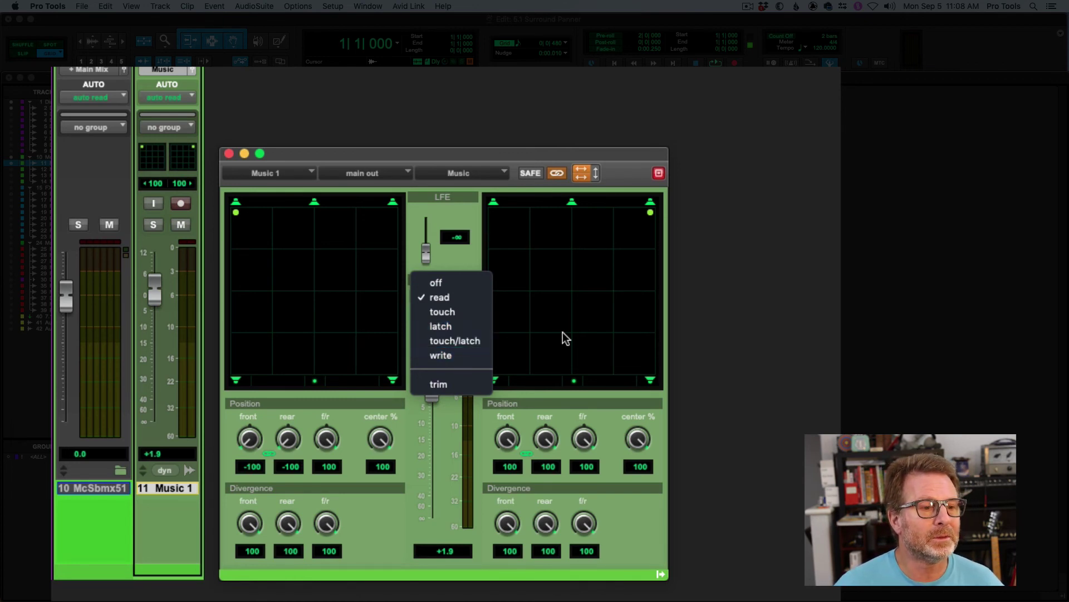
click(838, 210)
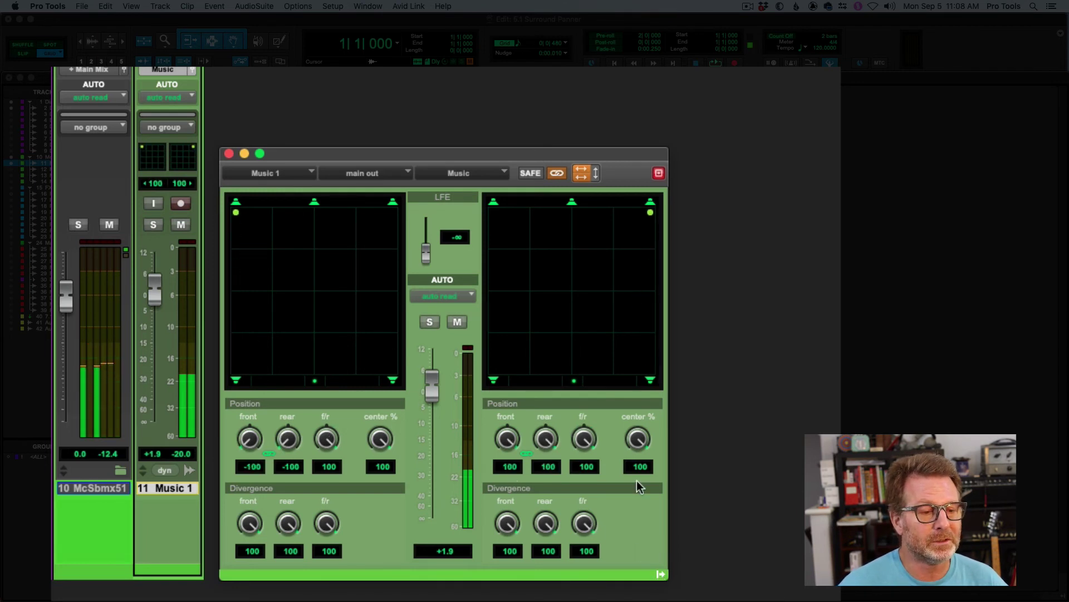
click(660, 574)
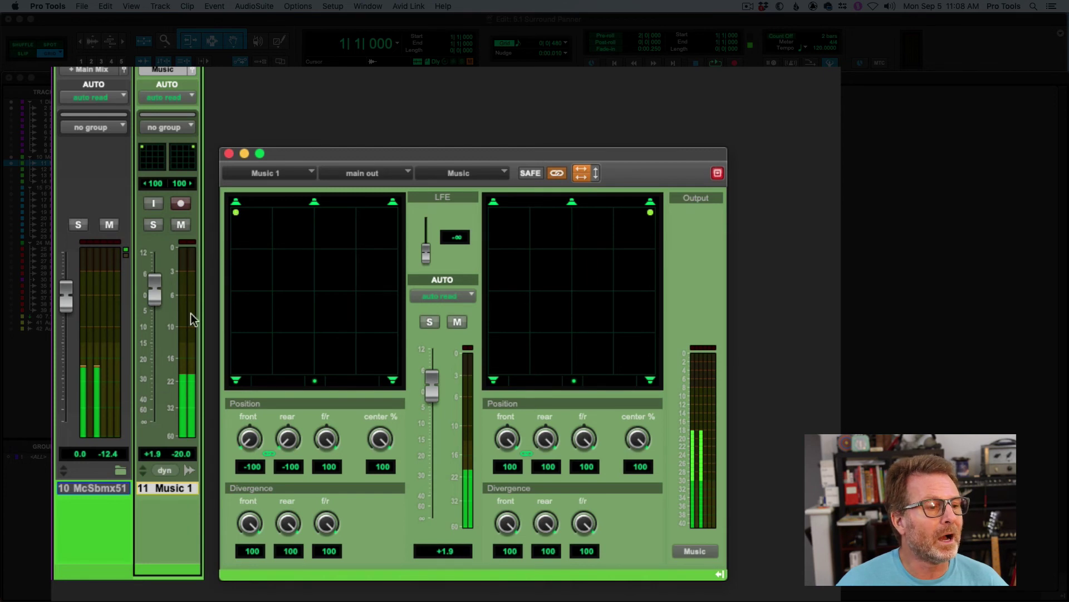
Step: Pan Music 1's linked channels to the rear of the surround field and return them to the front left and front right corners
drag(236, 213, 270, 212)
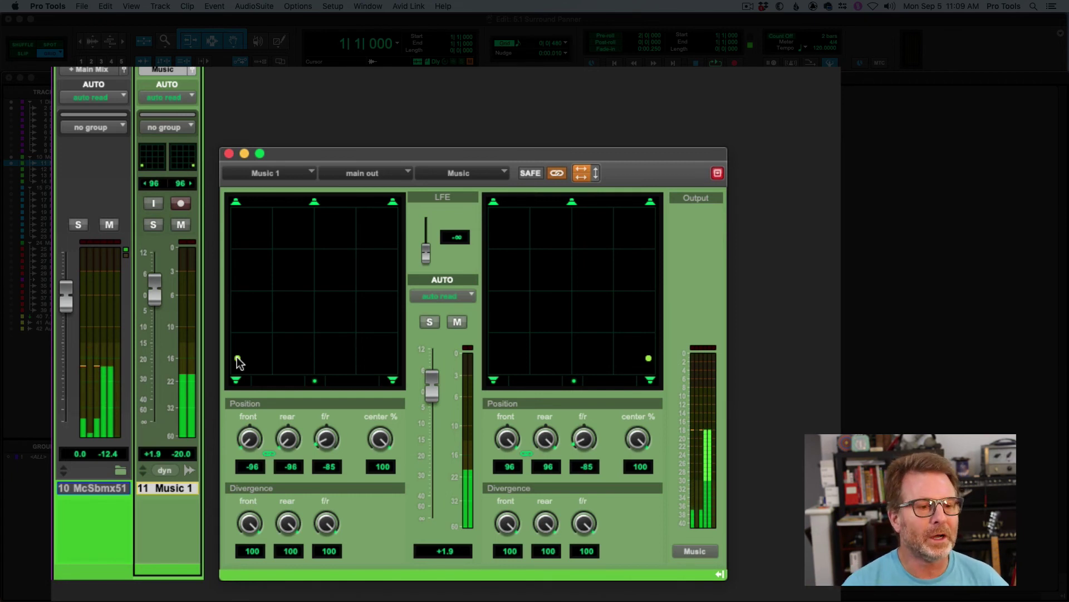
drag(237, 358, 236, 213)
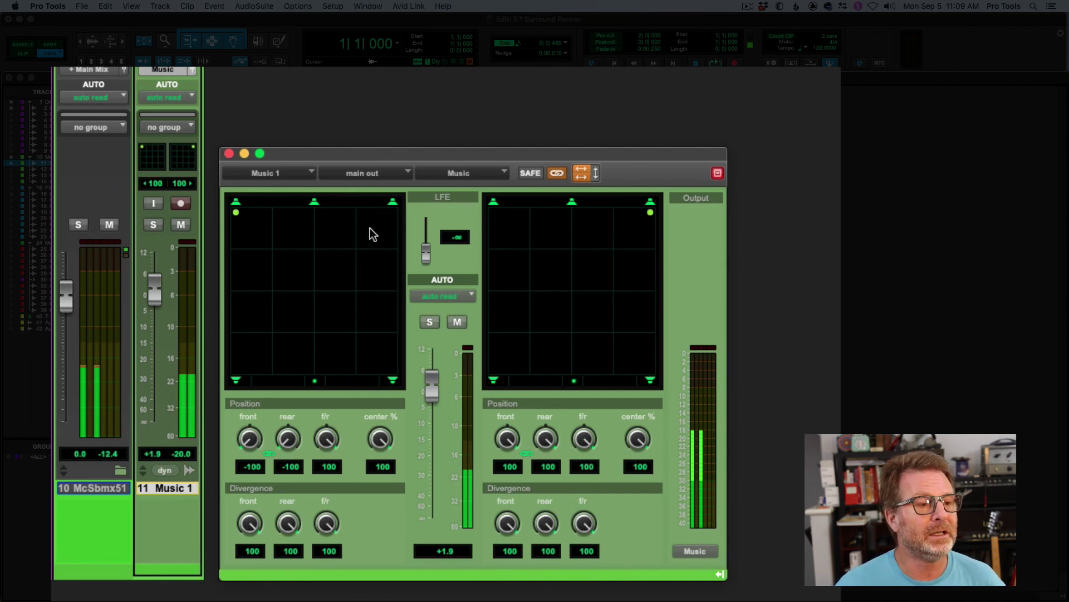
Step: Set Music 1's center percentage to 0 and move its linked channels, ending at the front left and front right corners
drag(384, 438, 376, 582)
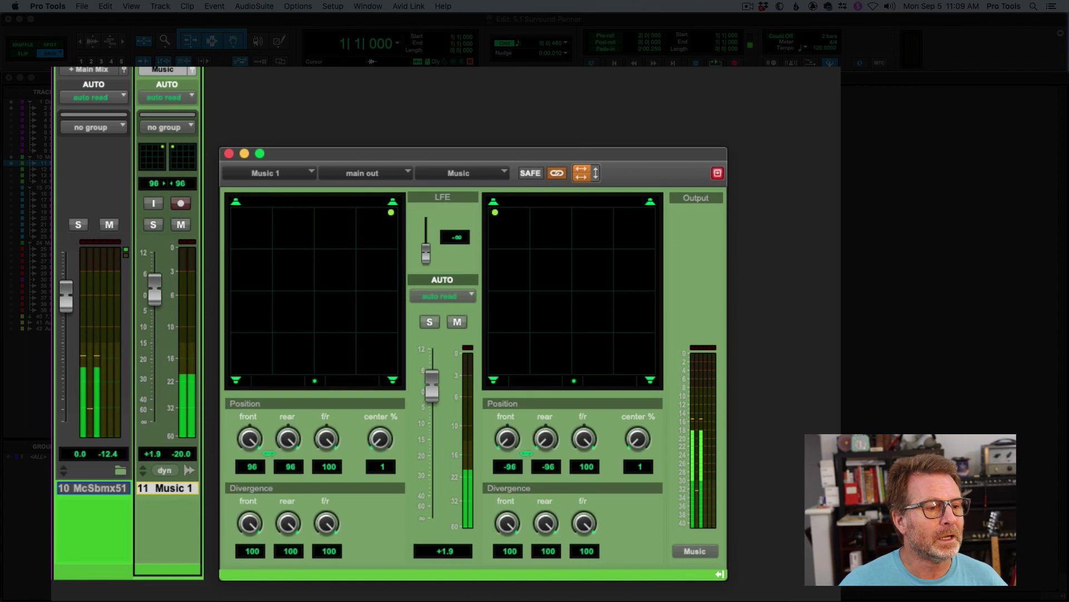
key(super+z)
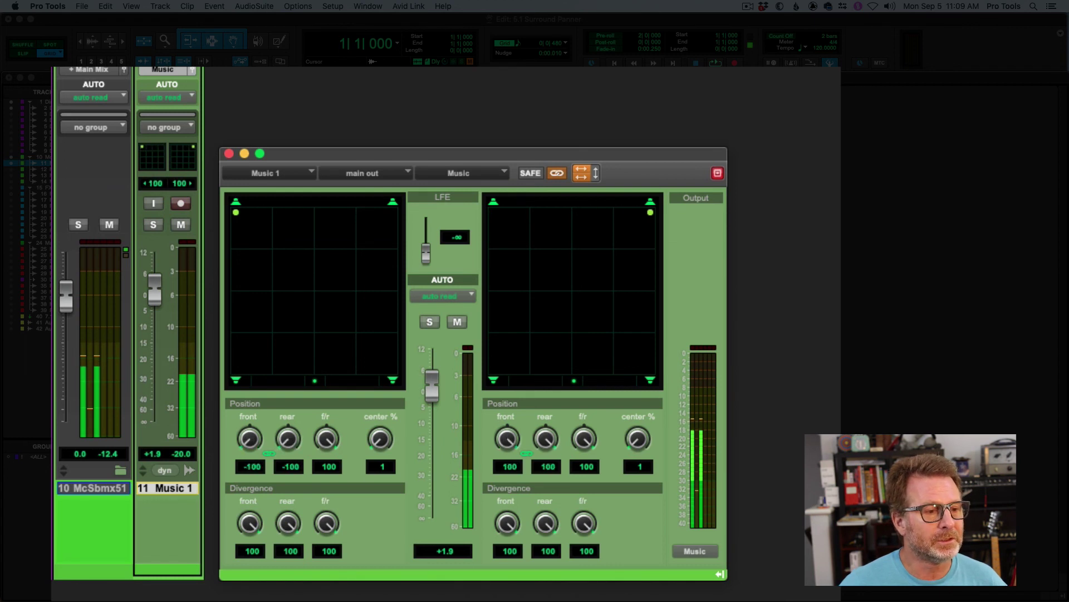
click(384, 467)
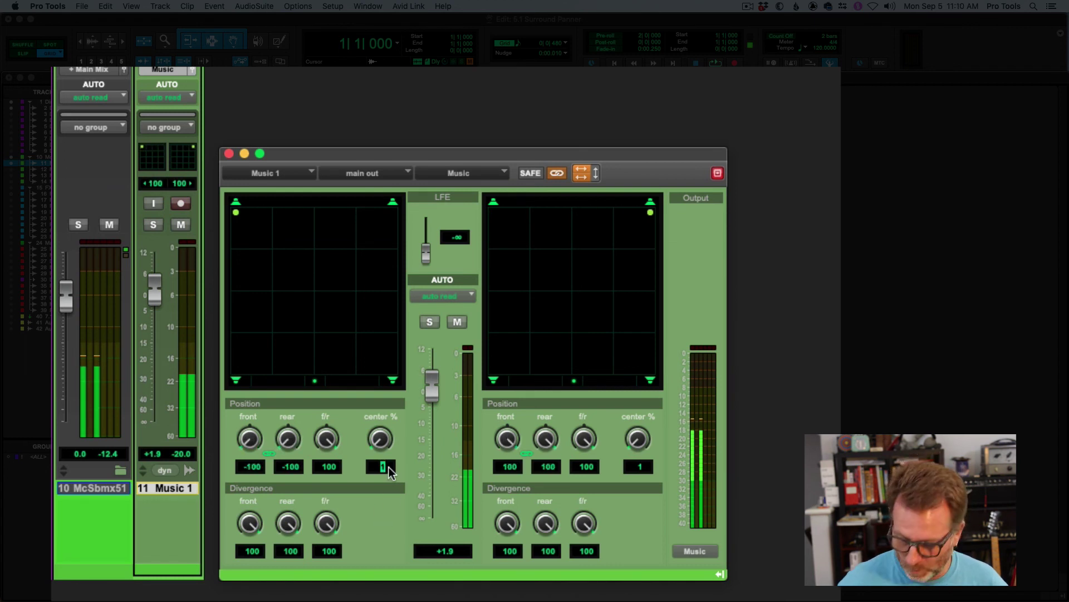
text(0)
key(Return)
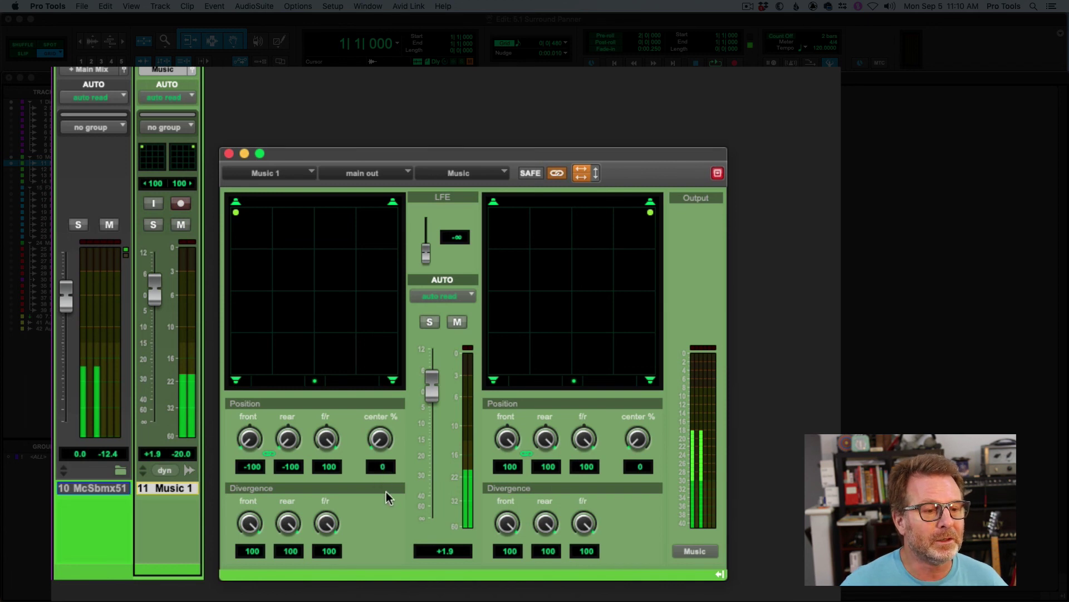
mouse_move(237, 214)
mouse_down()
mouse_move(393, 213)
mouse_move(236, 279)
mouse_move(237, 352)
mouse_move(237, 278)
mouse_move(255, 212)
mouse_move(236, 212)
mouse_up()
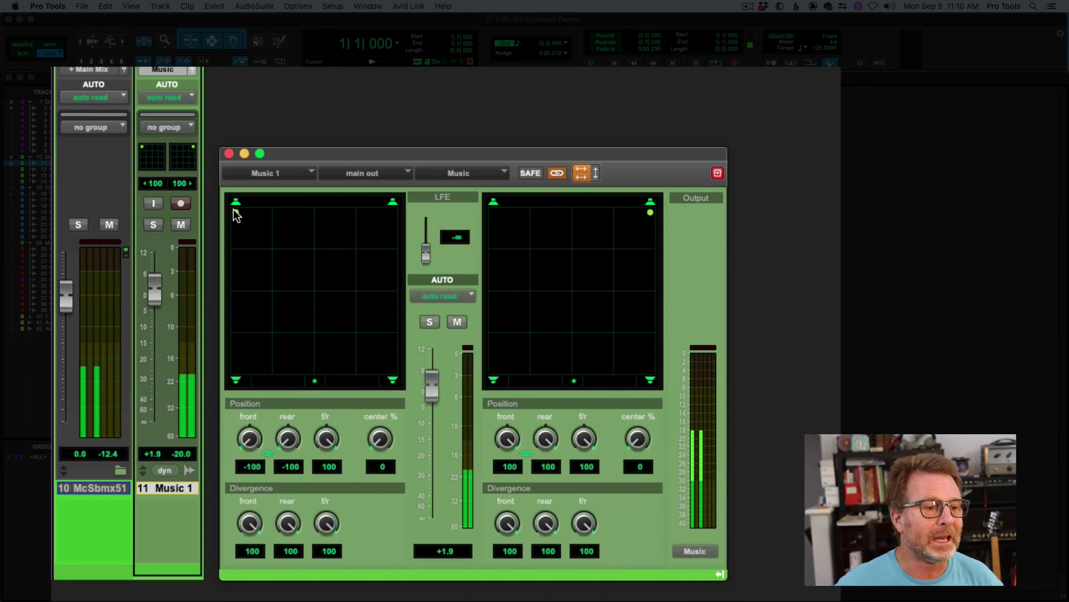
Step: Review the panner modes available for Music 1 without changing the mode, and return to the mixer
click(316, 383)
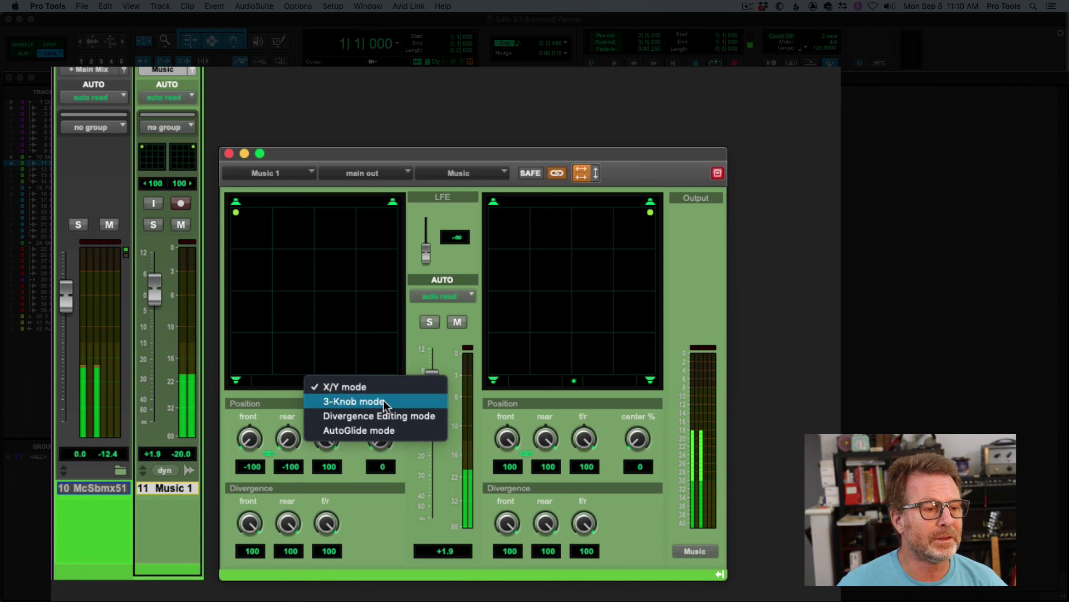
click(390, 529)
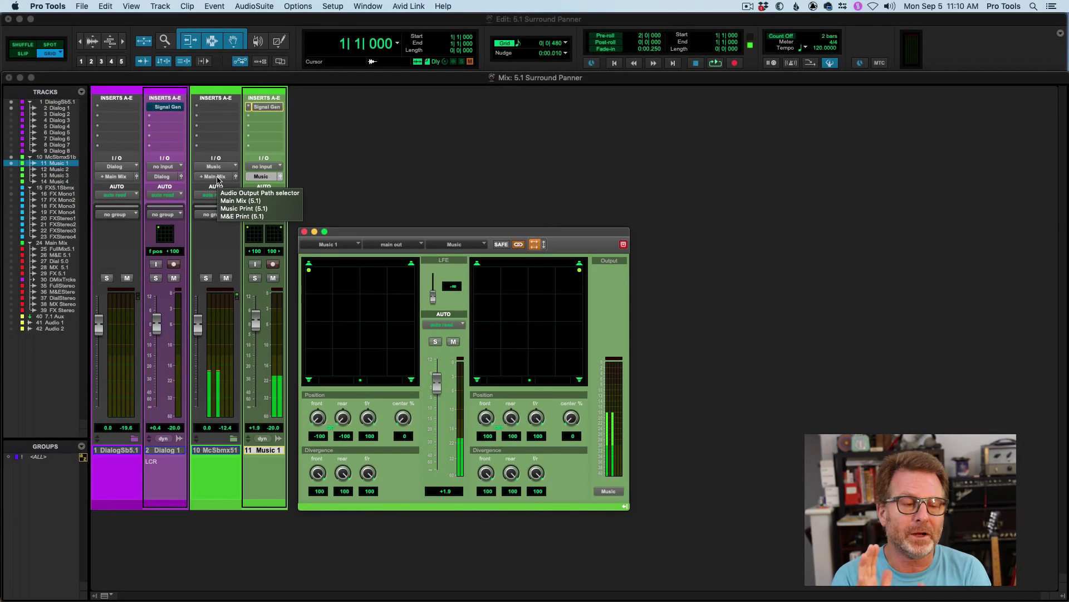
click(401, 195)
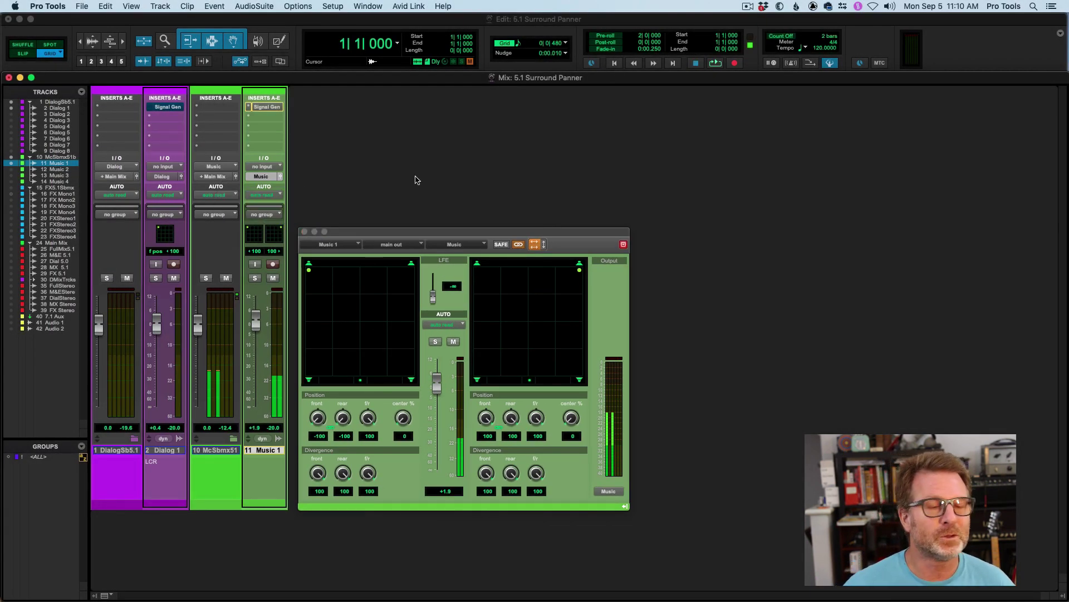